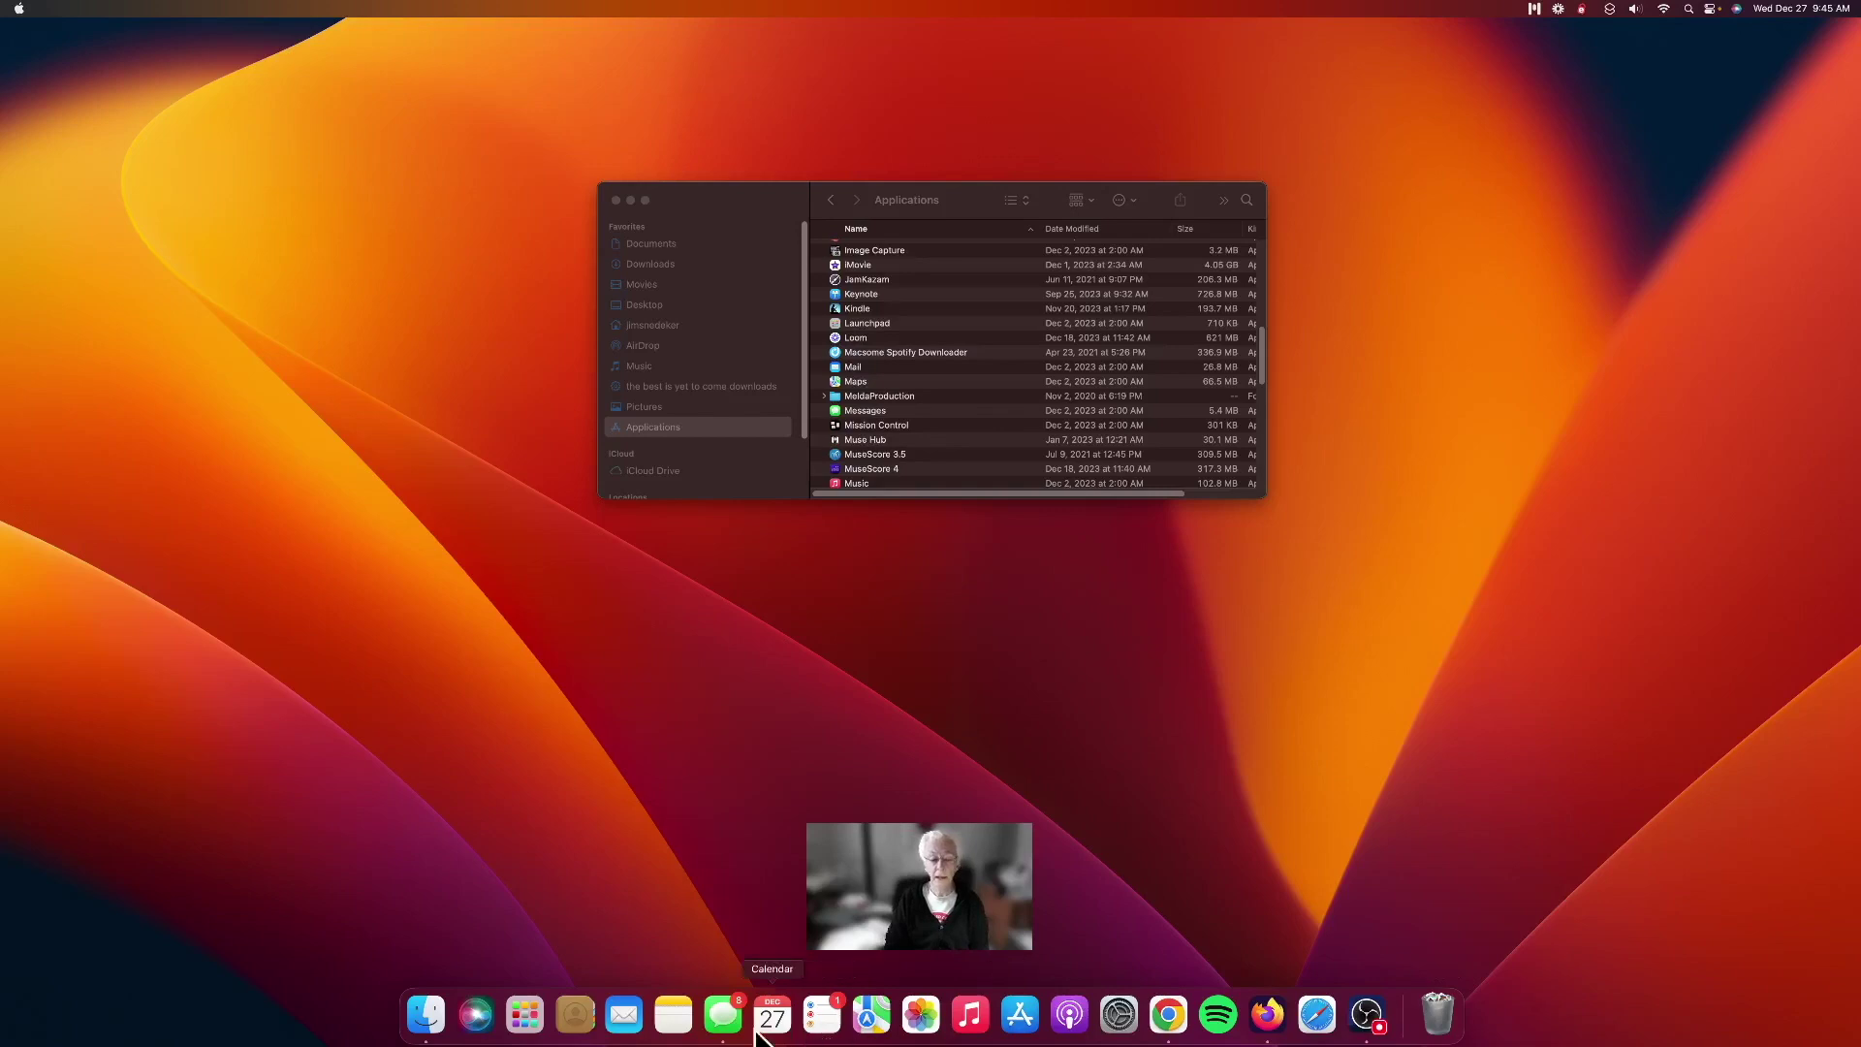
Step: Launch MuseScore 3.5 from the Applications list in Finder
left_click(423, 1013)
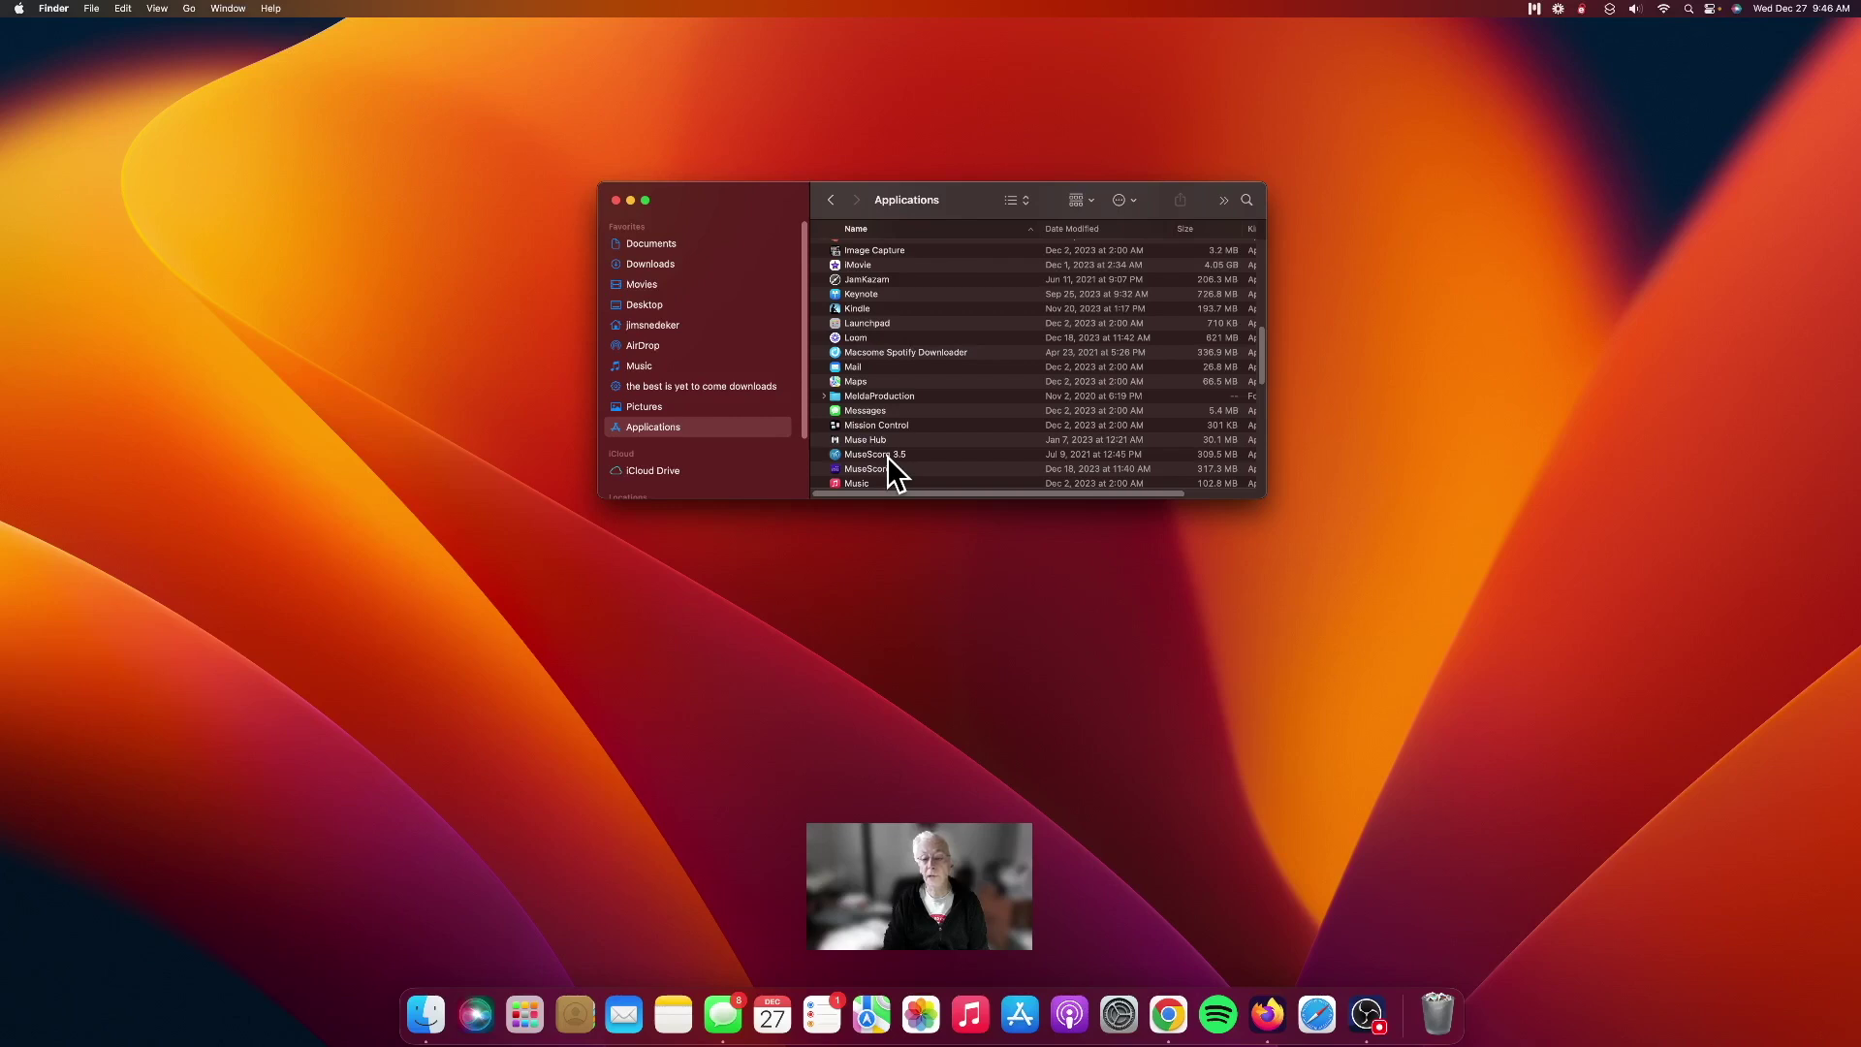
left_click(1366, 1015)
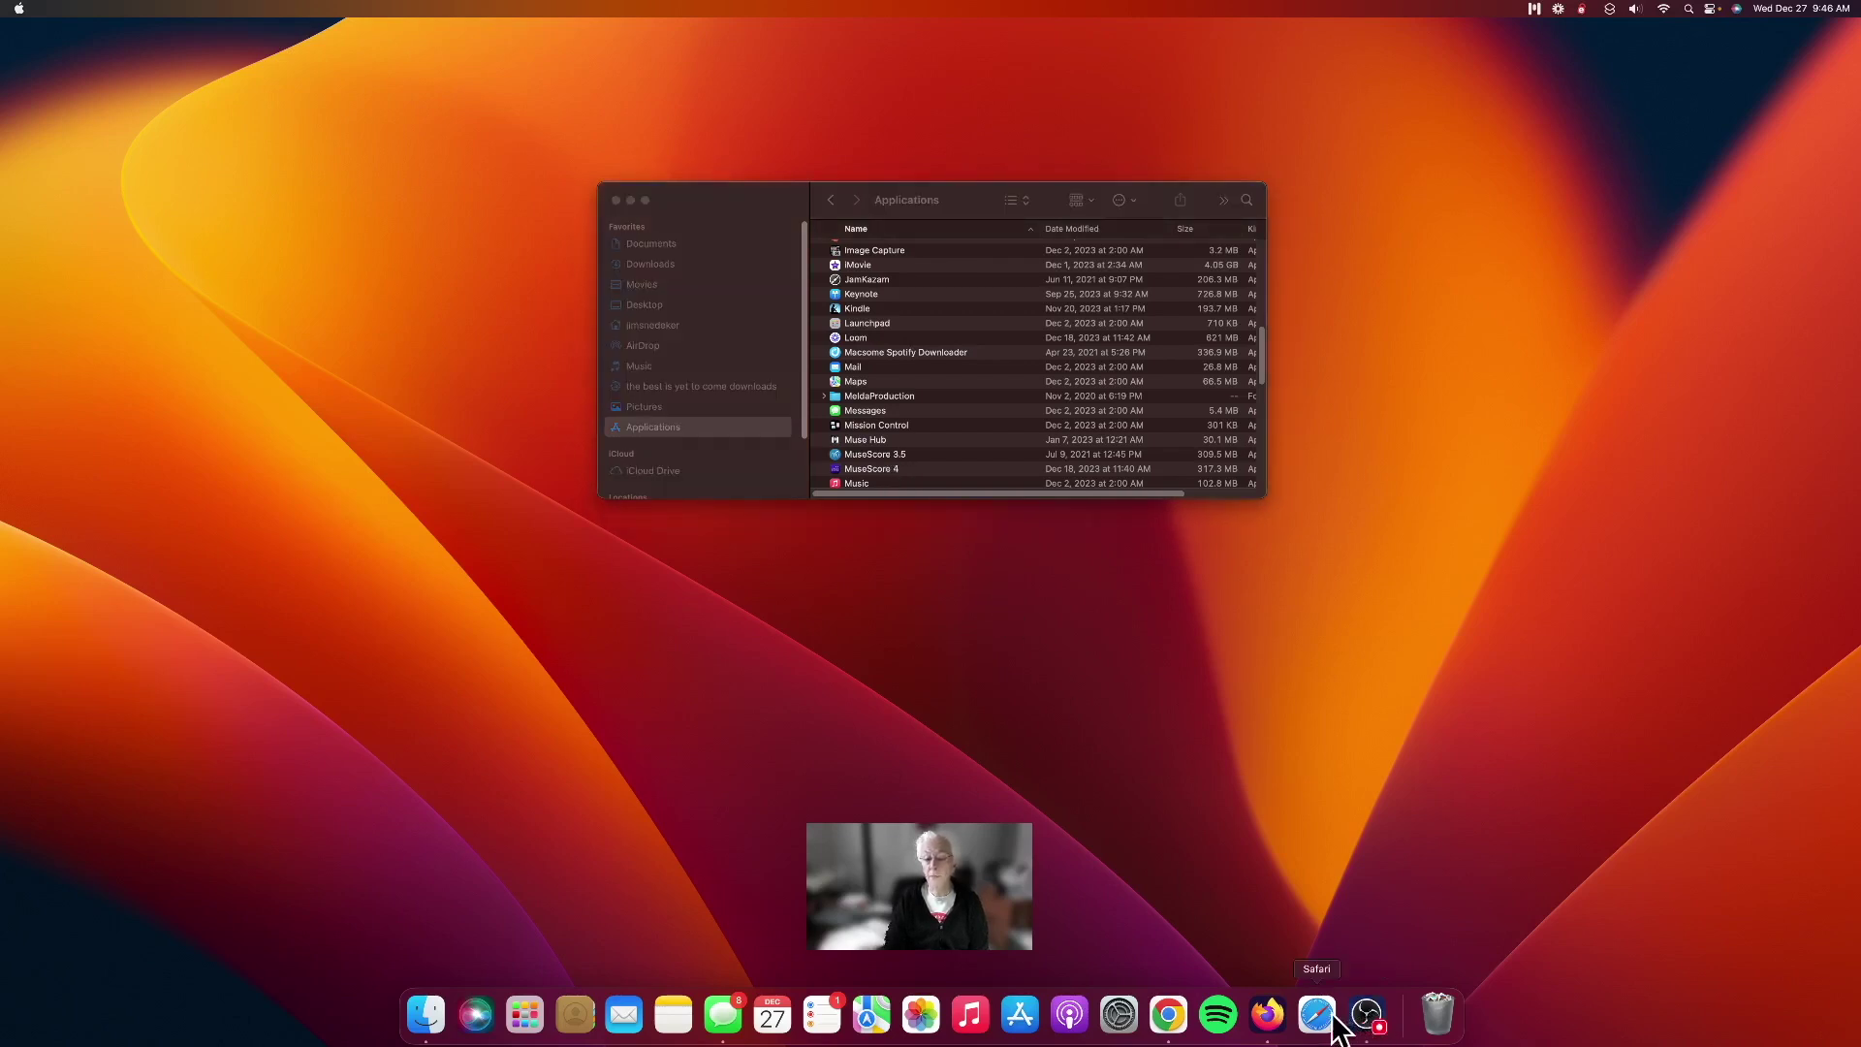
left_click(422, 1018)
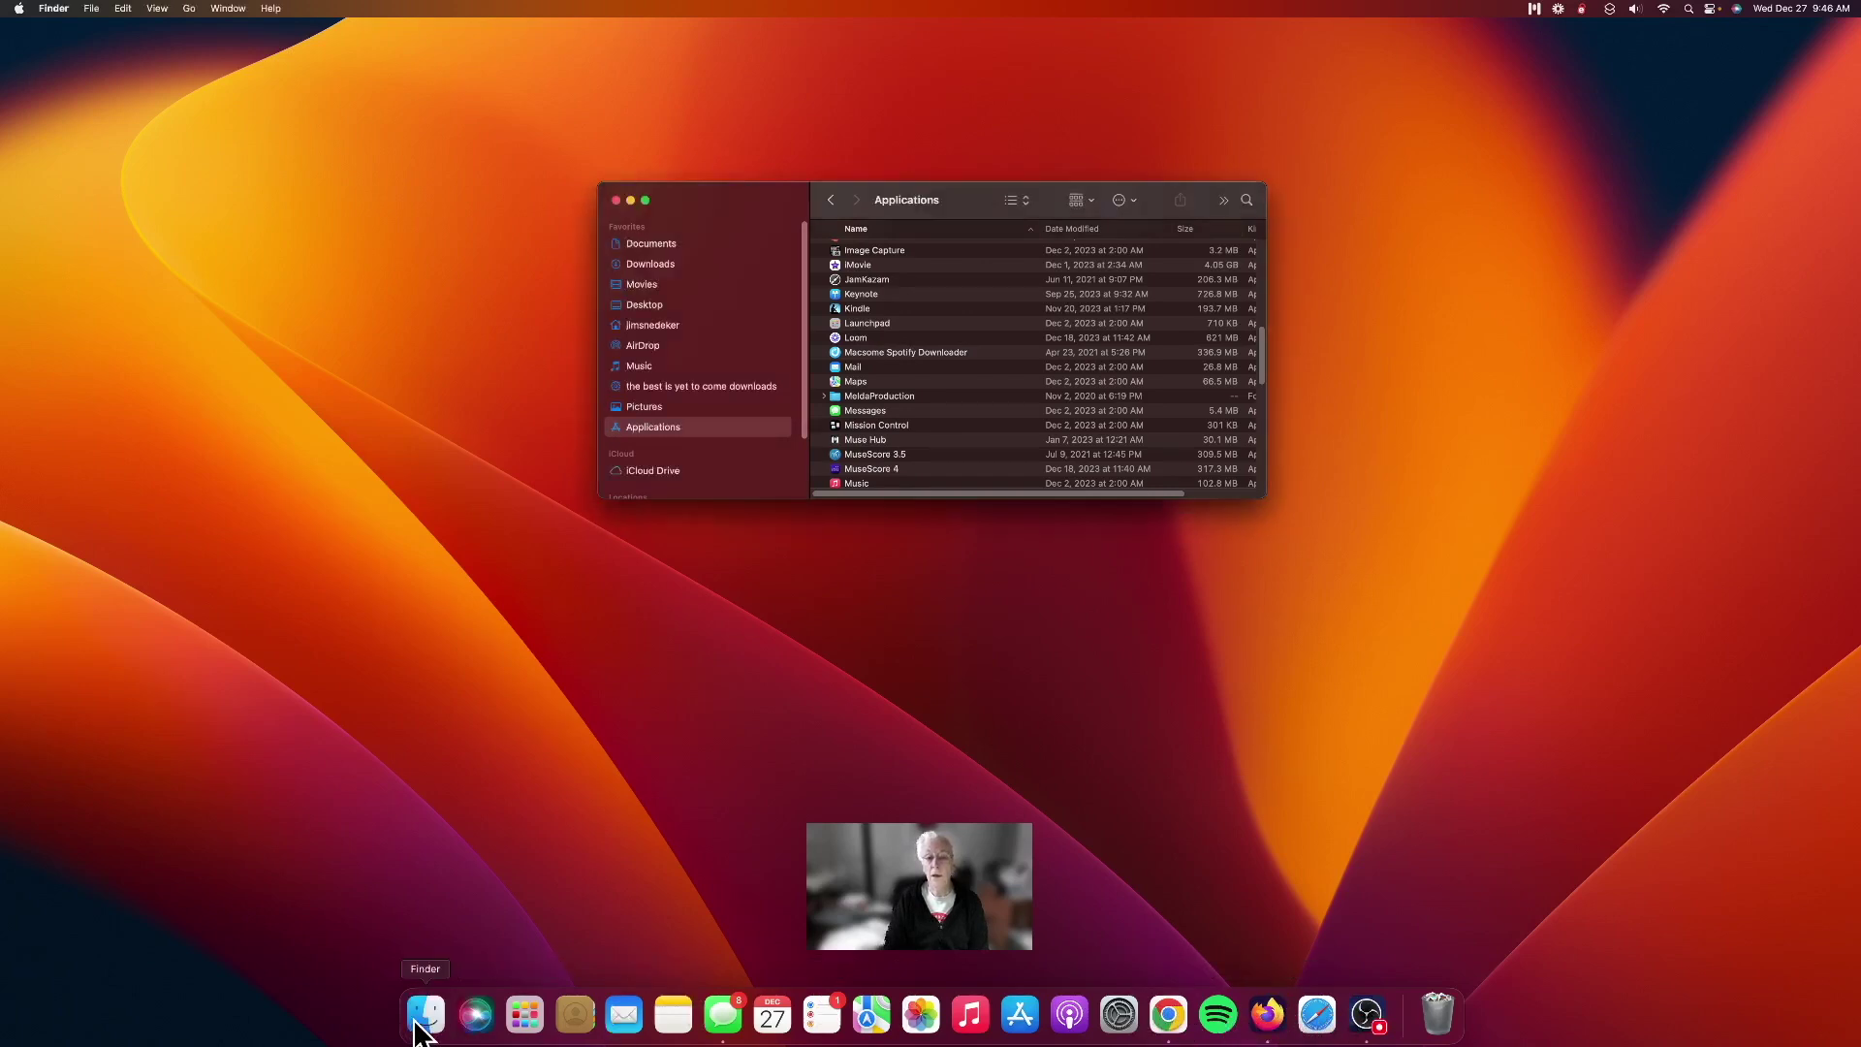
double_click(877, 454)
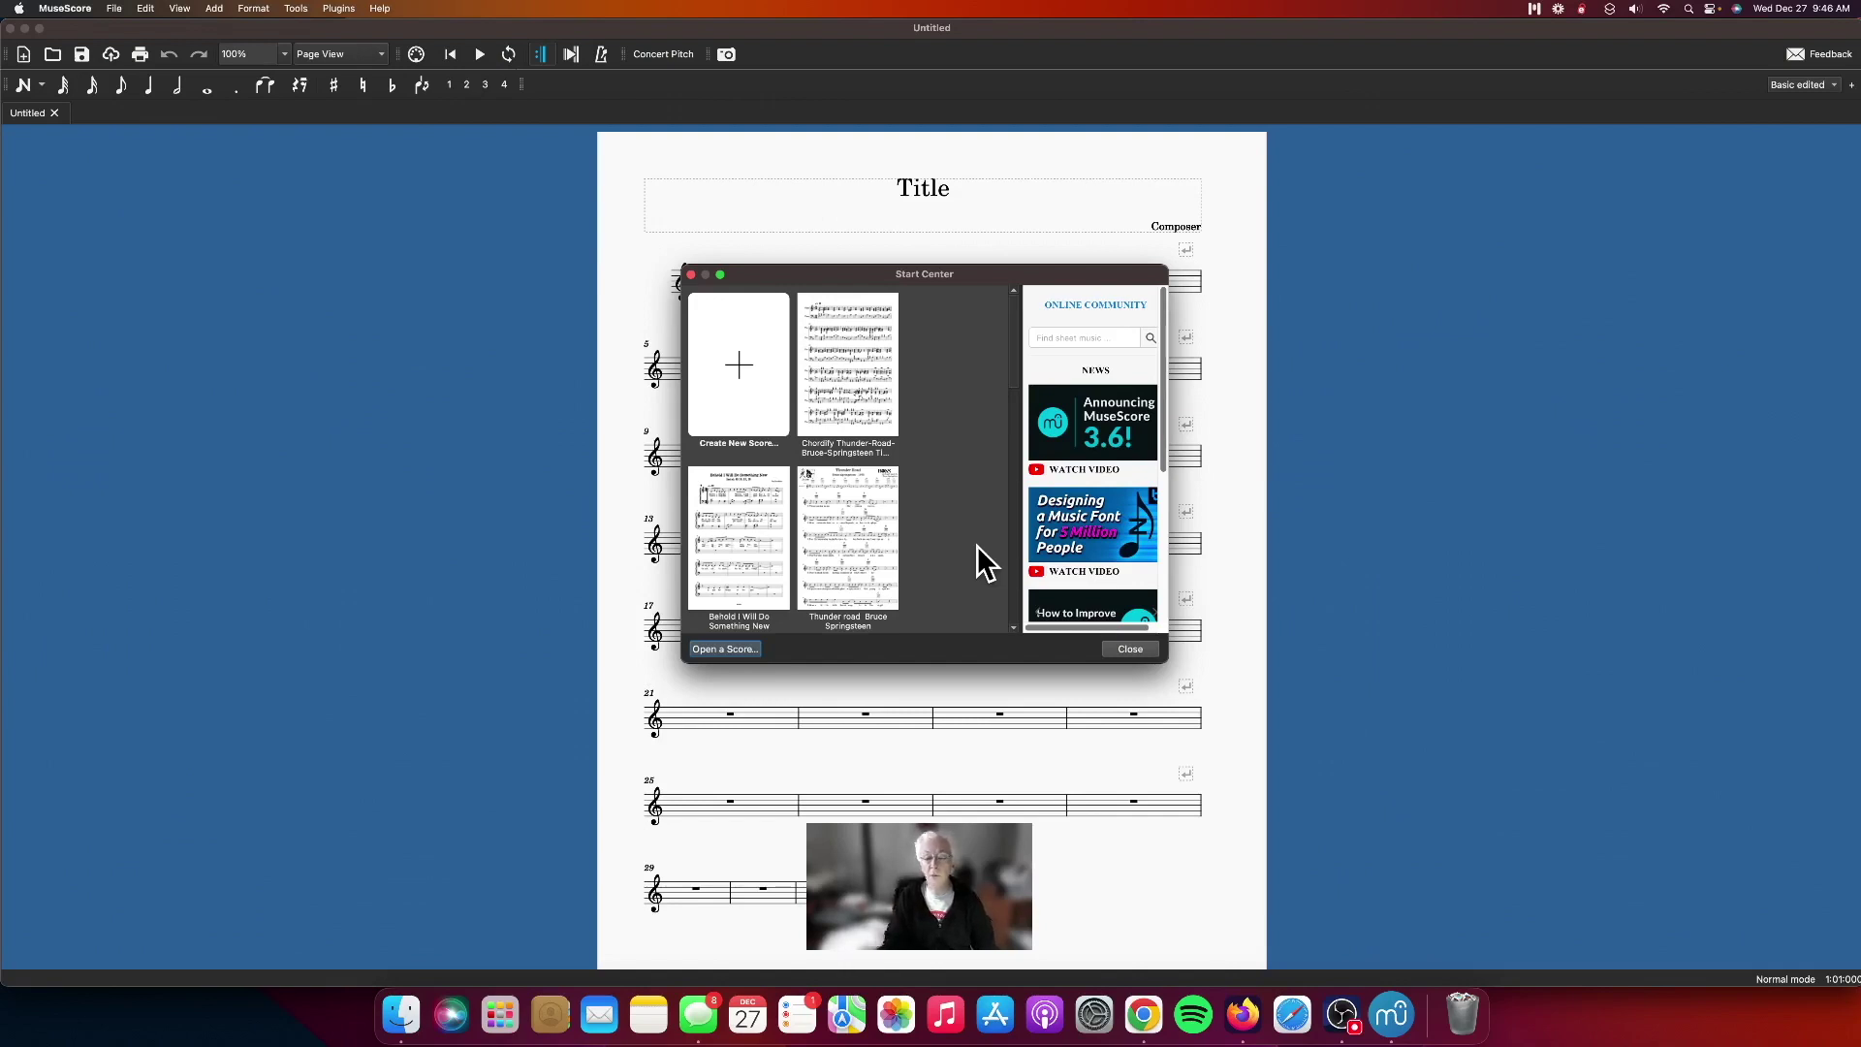
Step: Close the Start Center and follow the 4.0.0 update link to download Muse_Hub.dmg in Chrome
left_click(1132, 653)
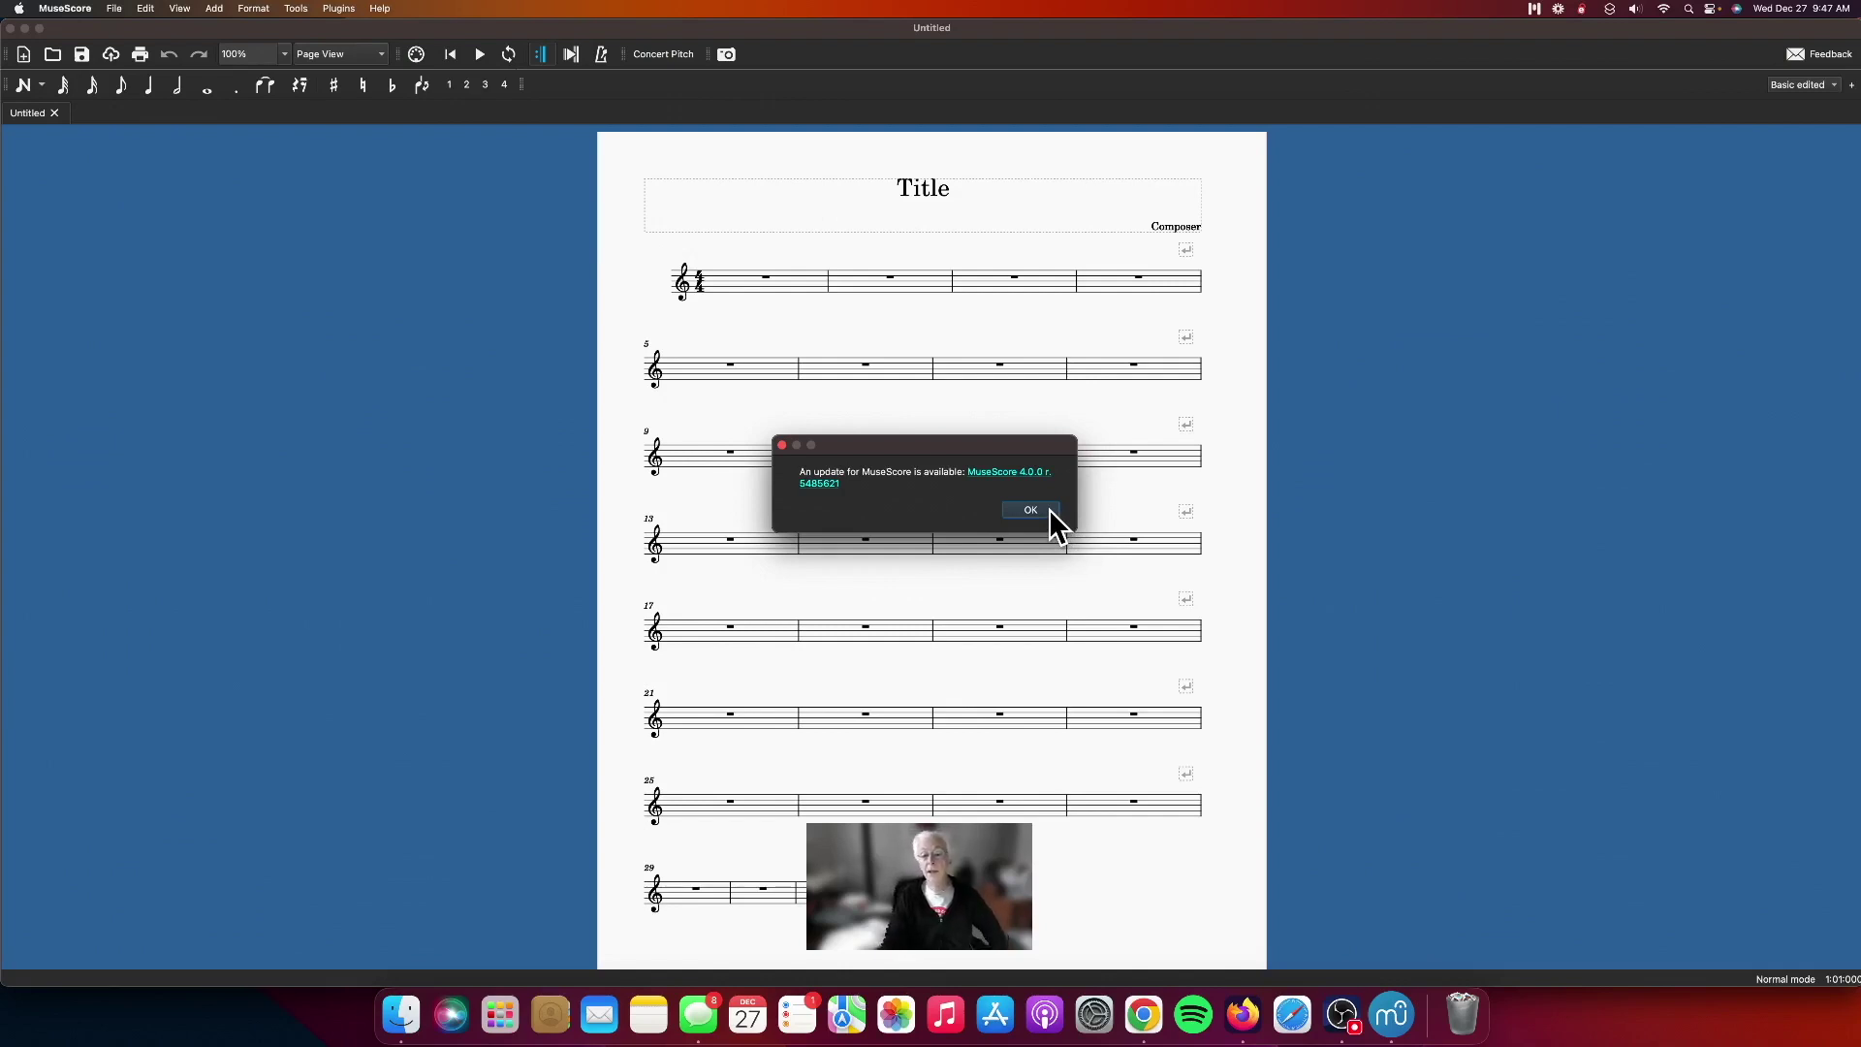
left_click(999, 474)
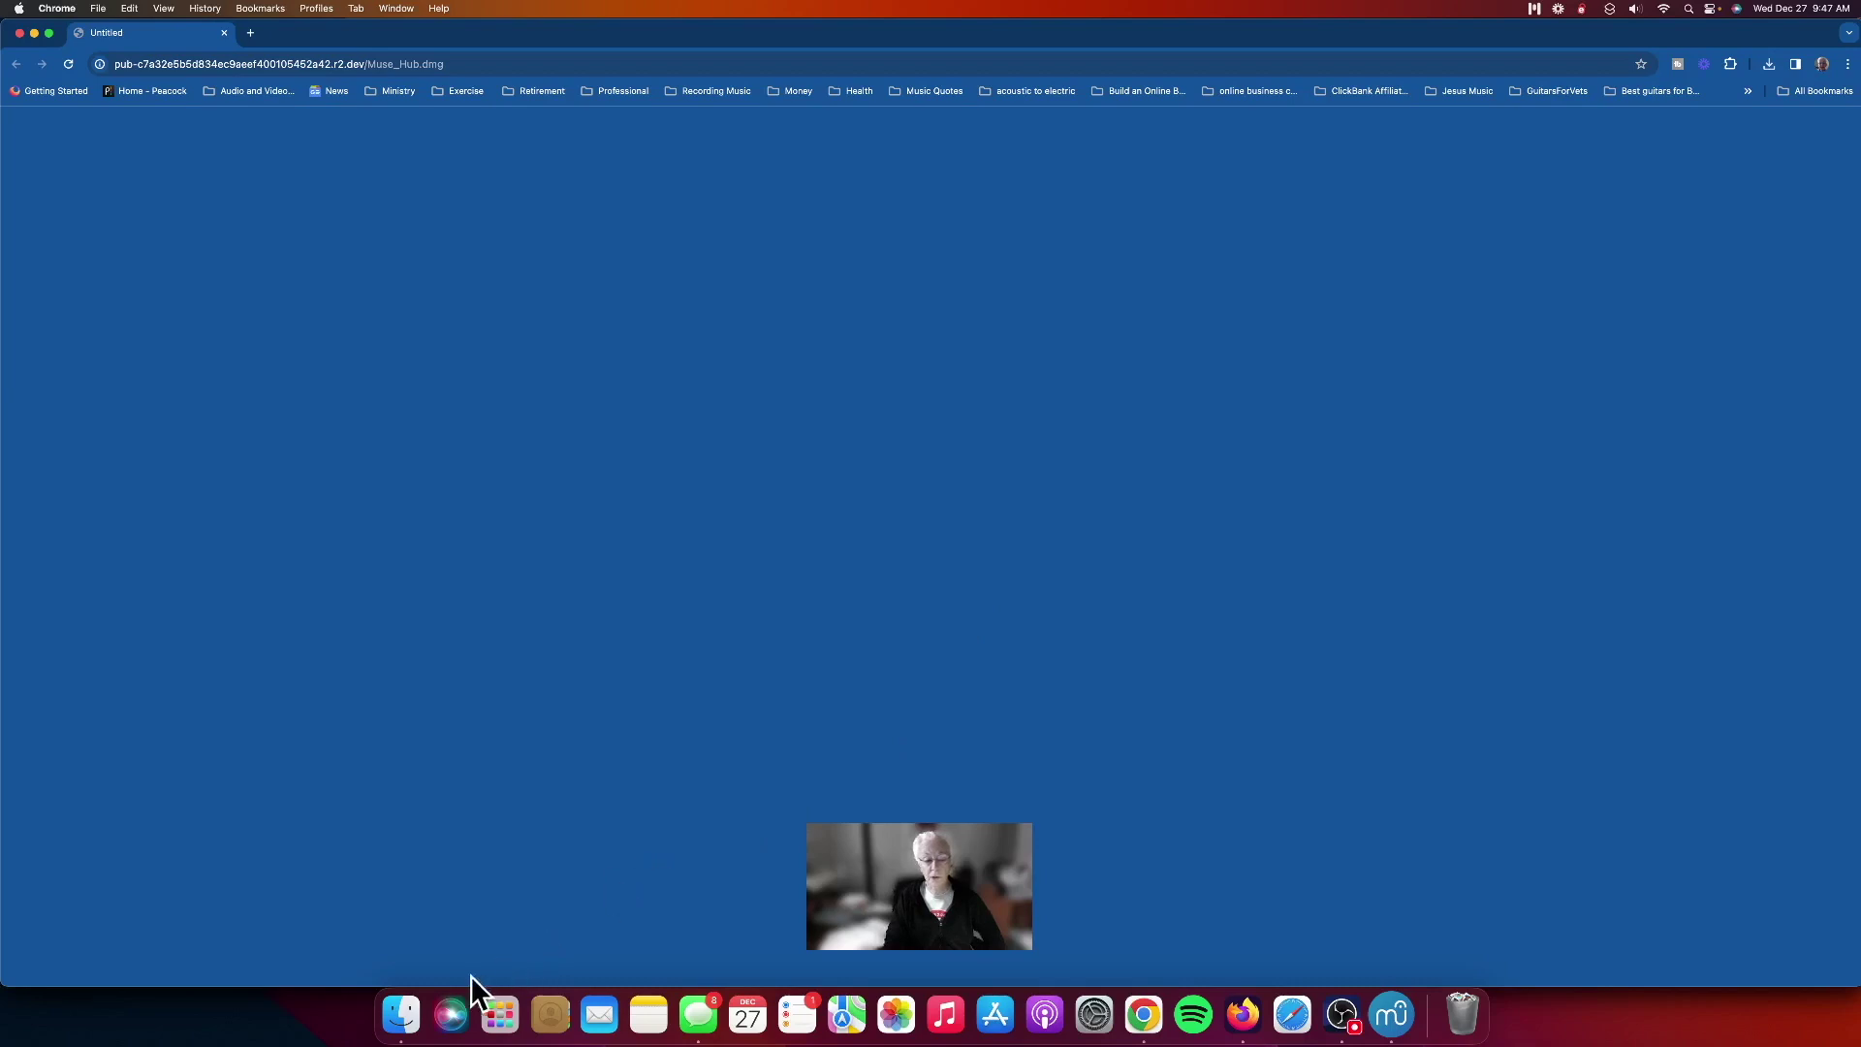
left_click(400, 1014)
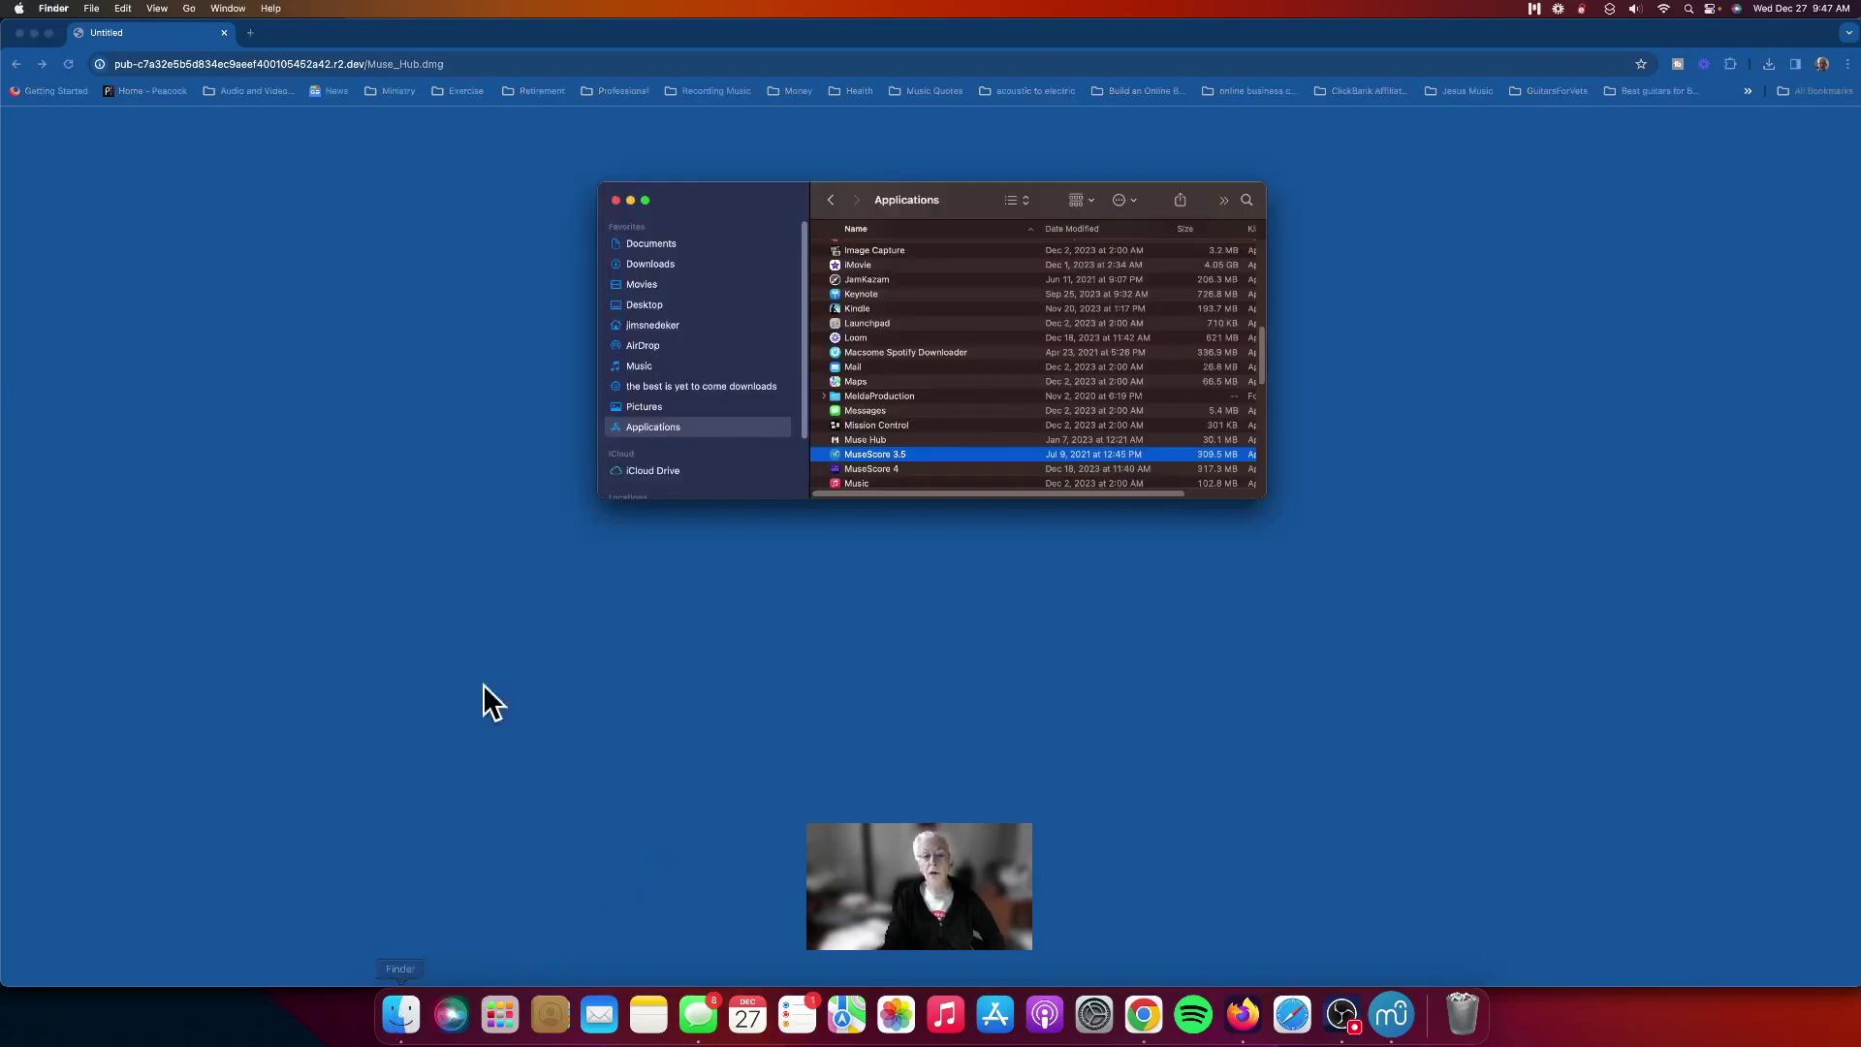
Step: Go to the Downloads folder and select the Muse_Hub.dmg disk image
left_click(658, 243)
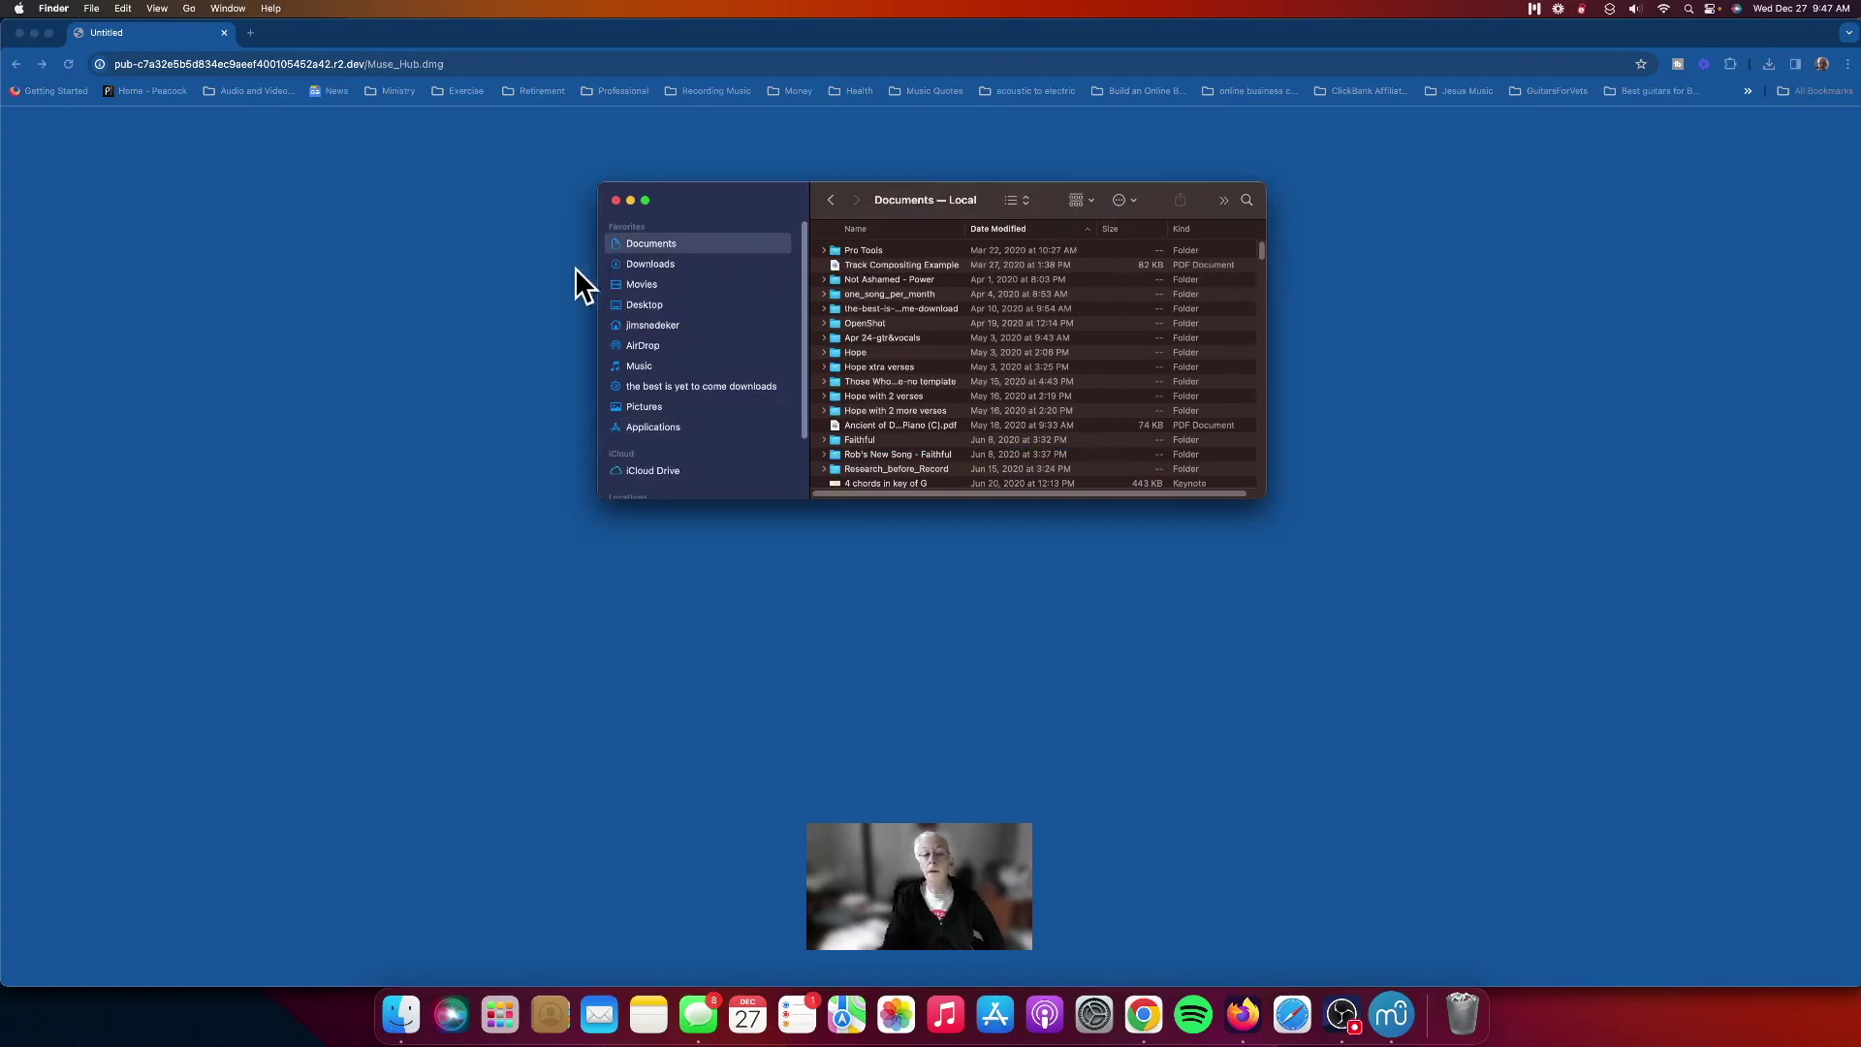
left_click(618, 264)
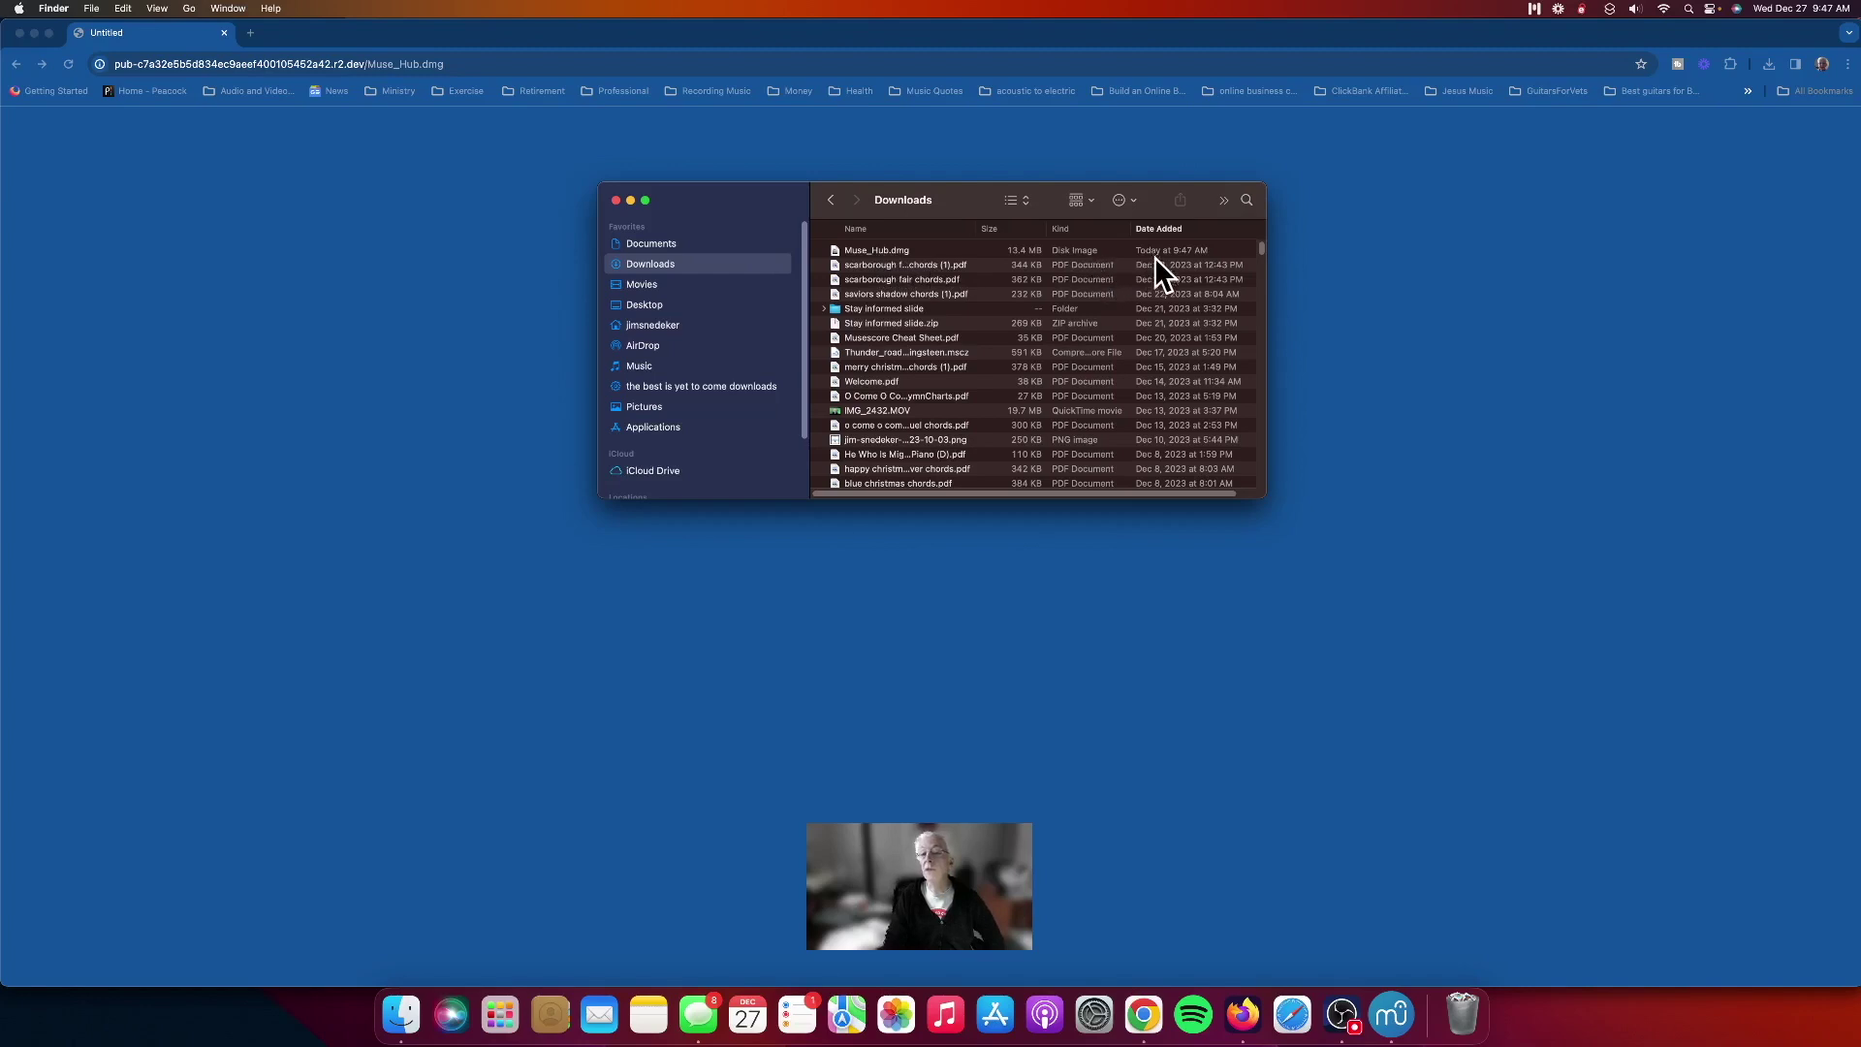
left_click(876, 250)
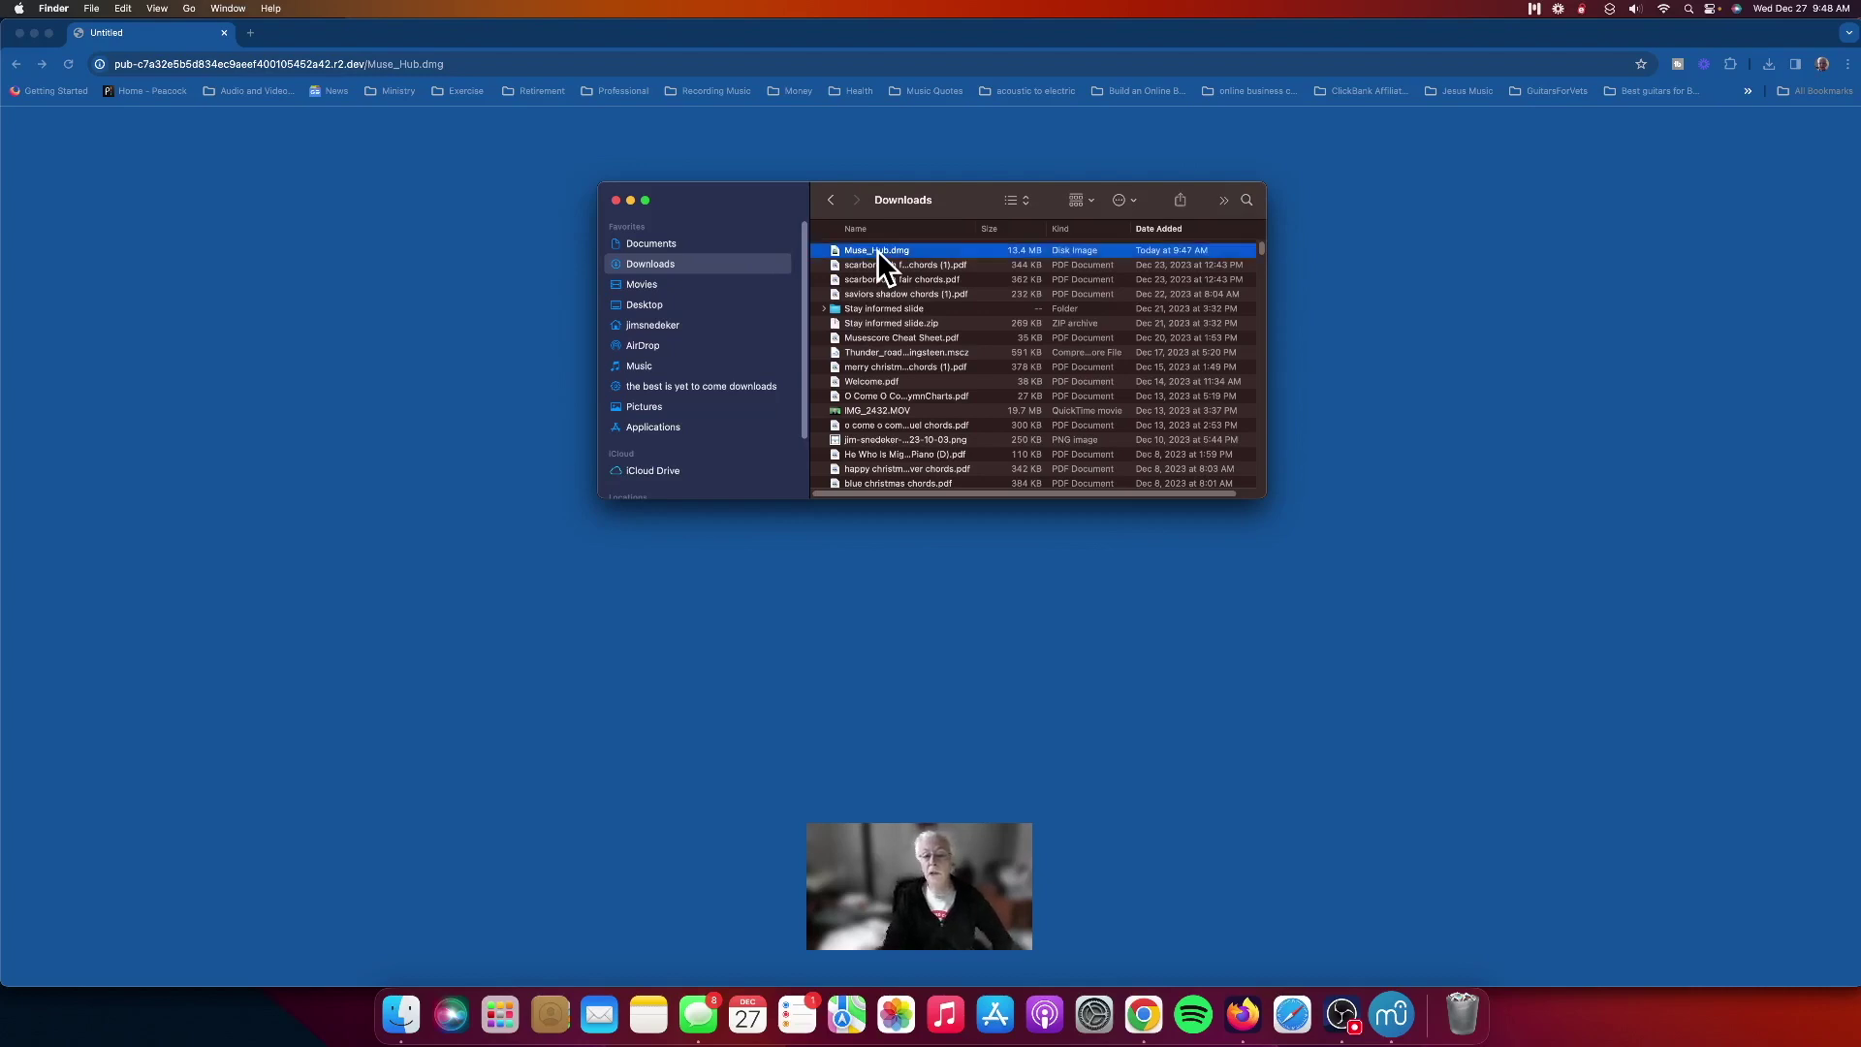
Step: Mount Muse_Hub.dmg and drag Muse Hub onto the Applications folder
double_click(876, 250)
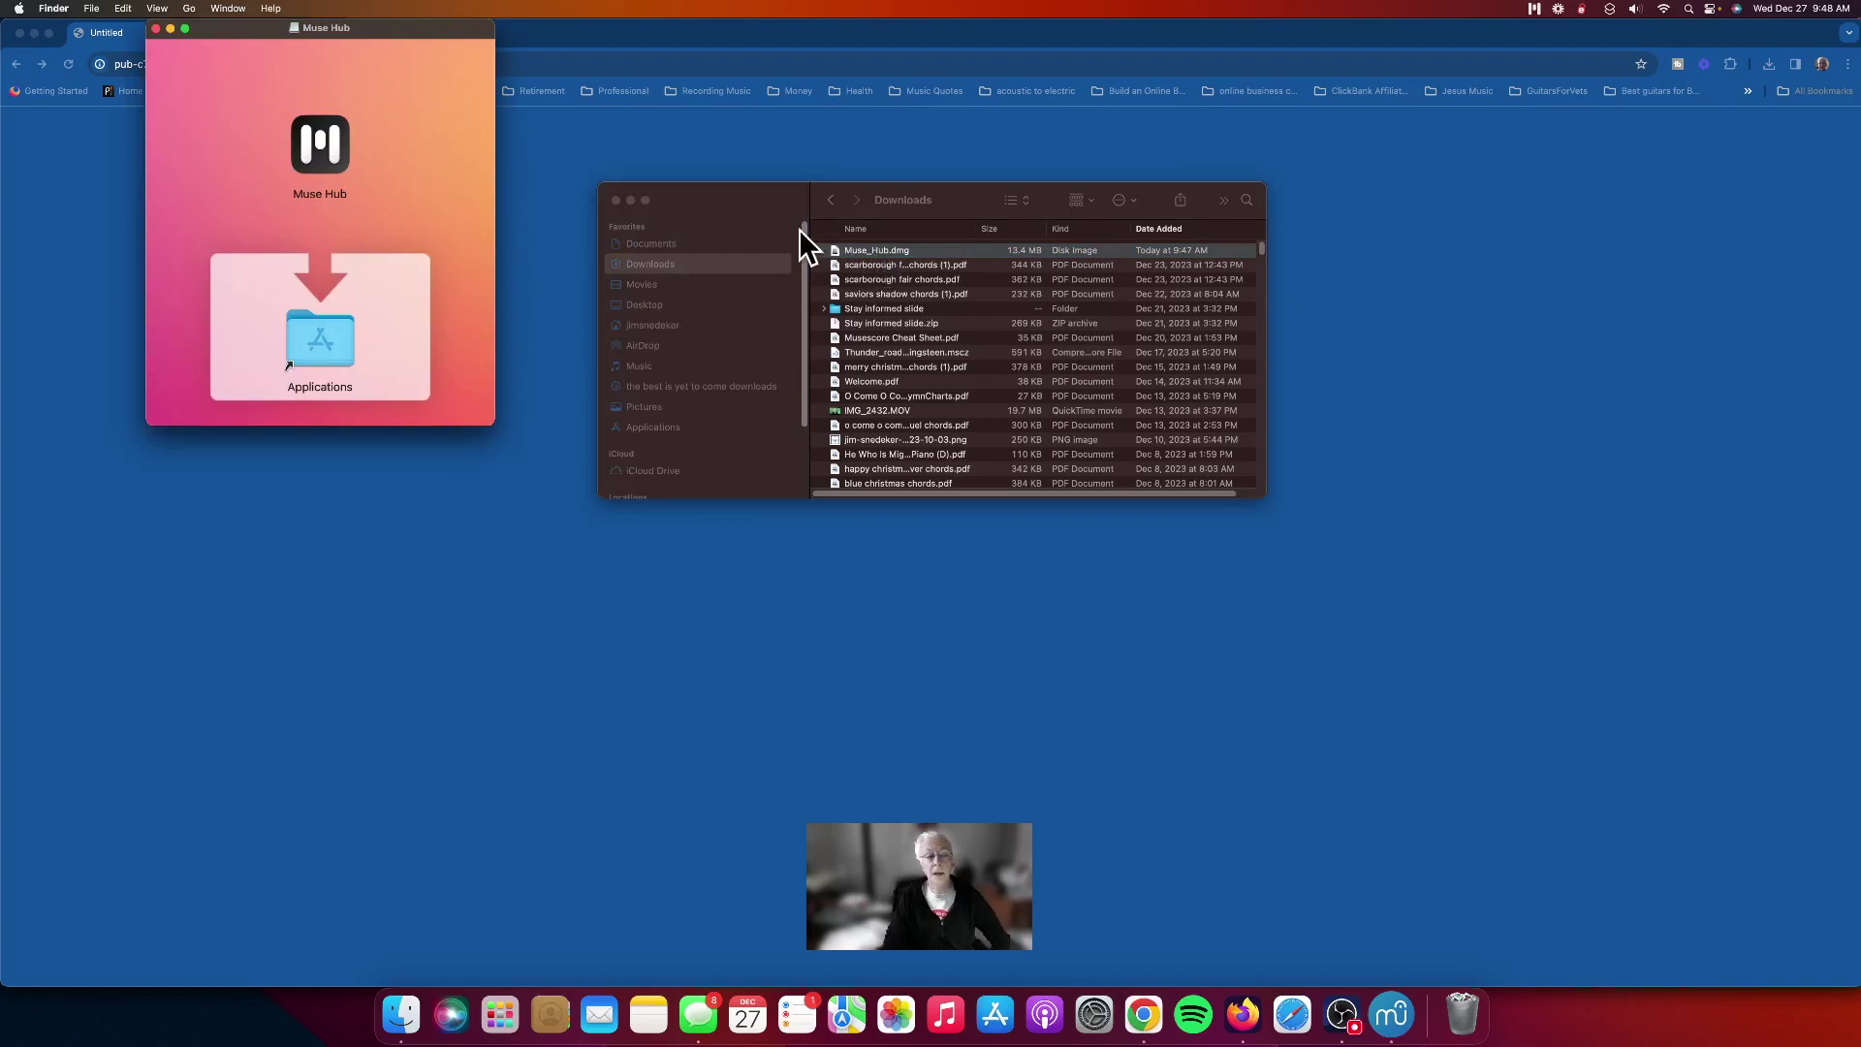
left_click_drag(403, 27, 408, 188)
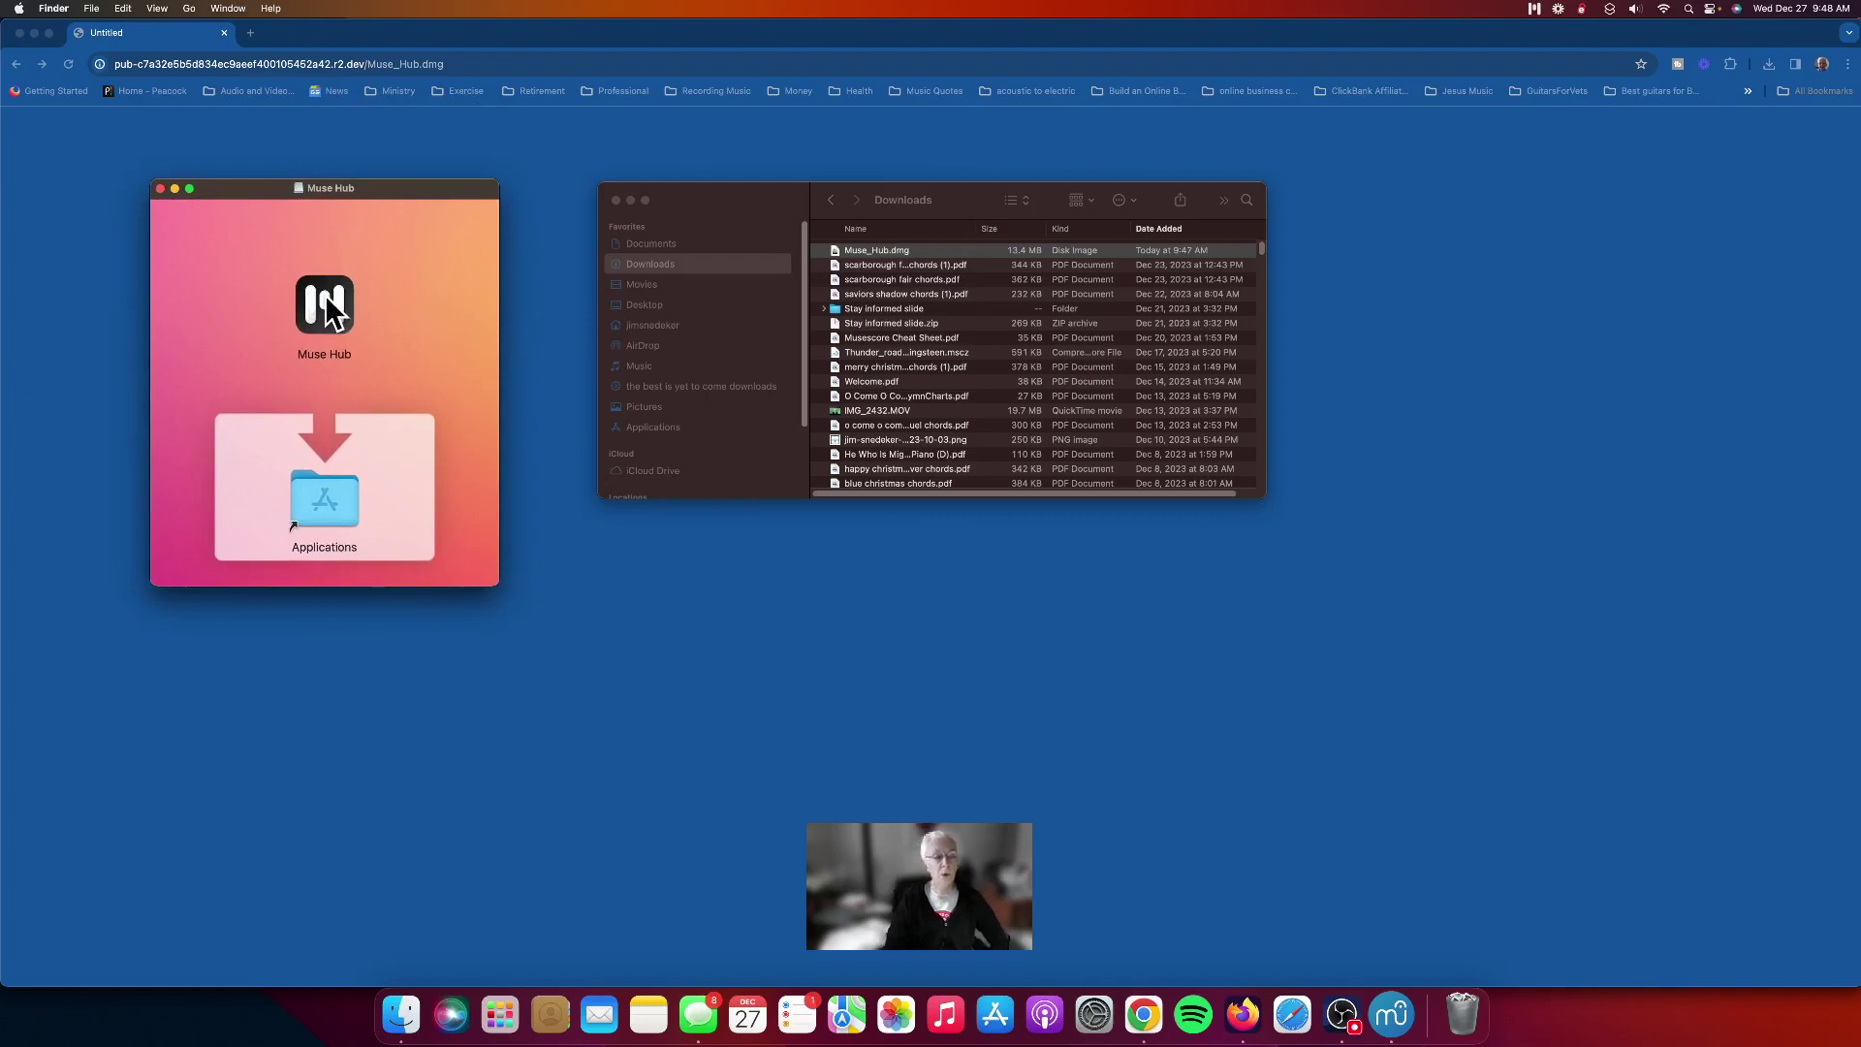
left_click_drag(324, 293, 323, 488)
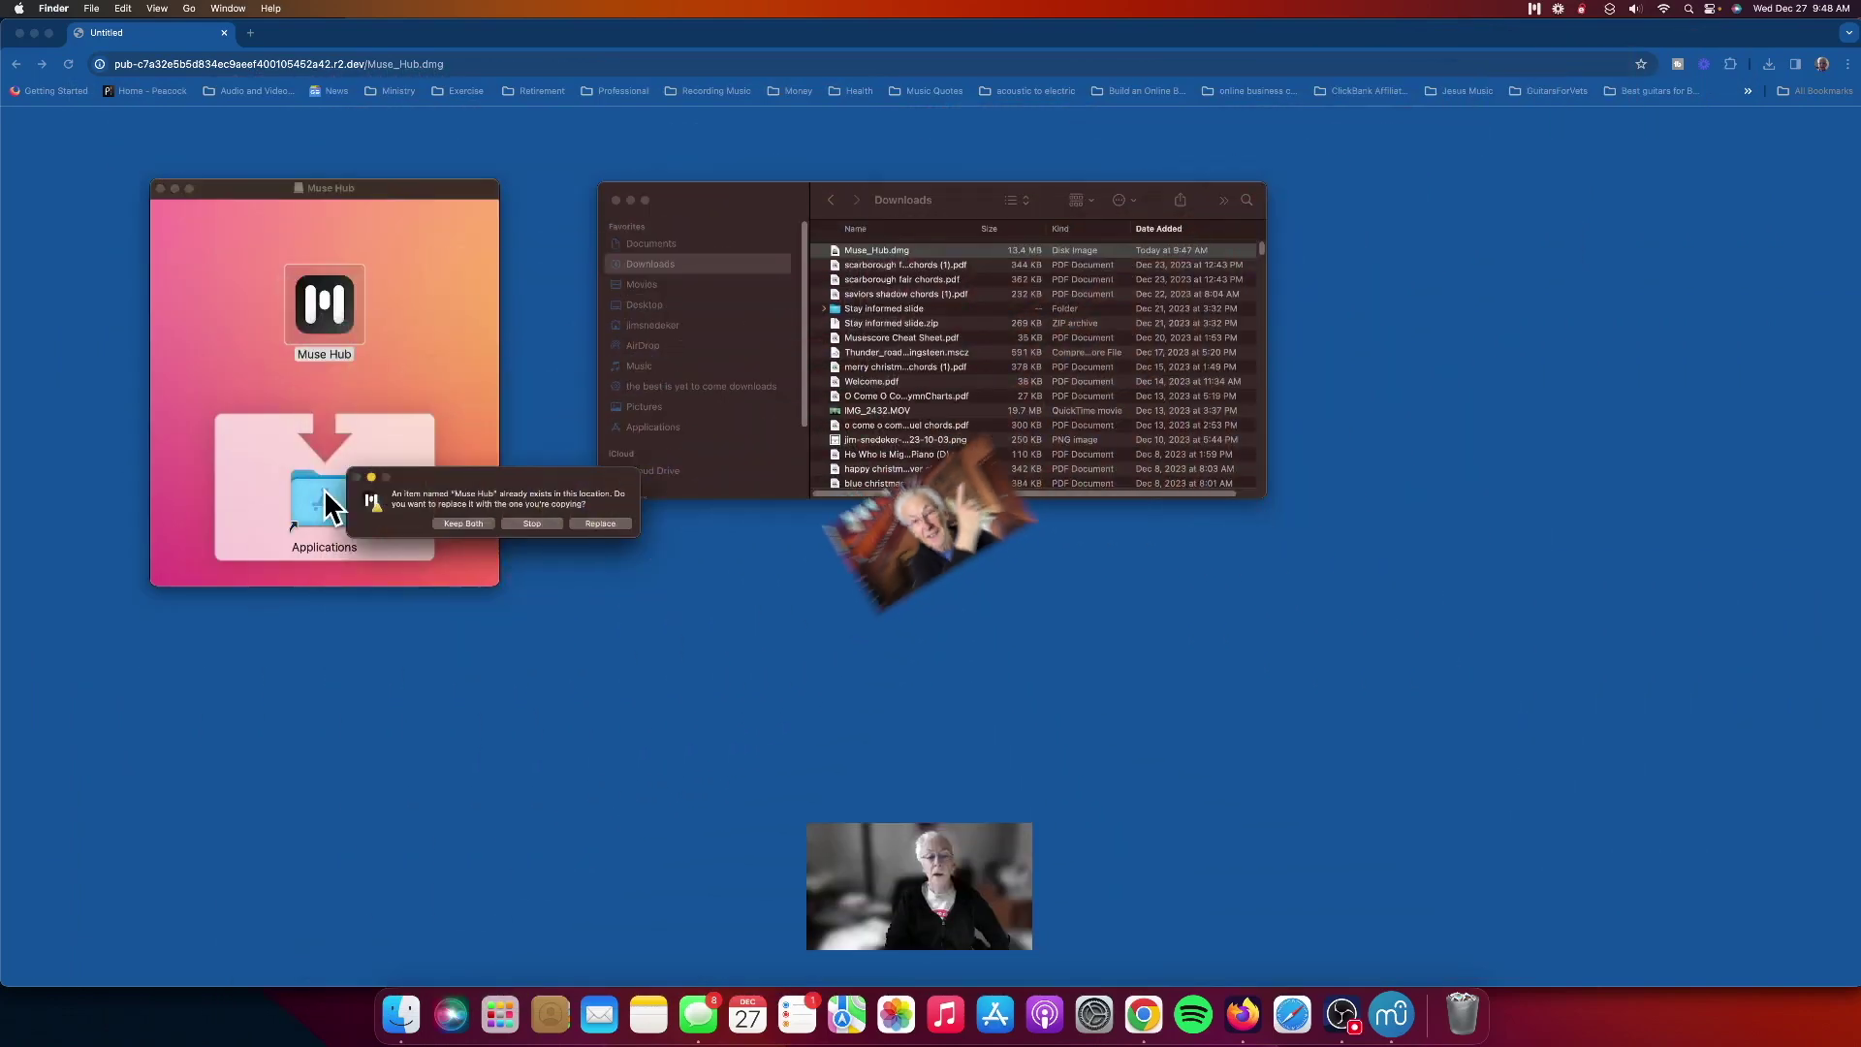
left_click_drag(444, 479, 638, 530)
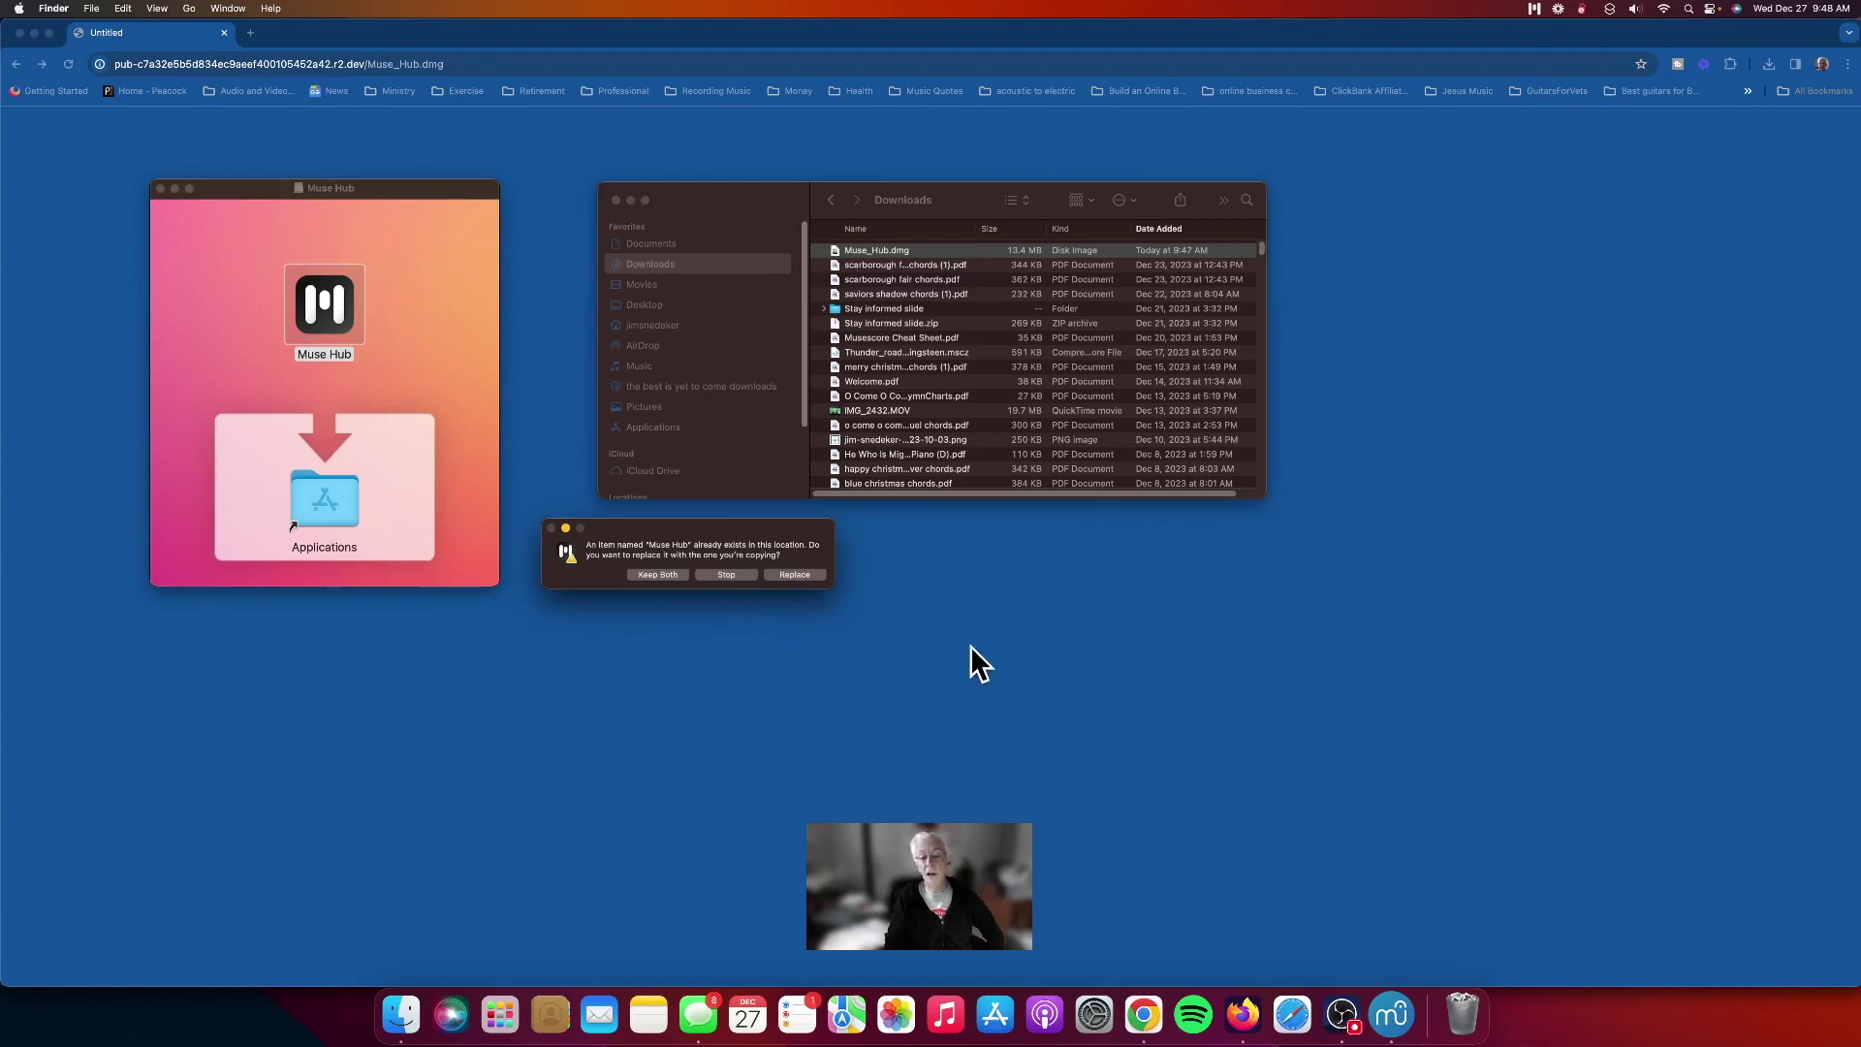
Step: Dismiss the update notice and quit MuseScore 3.5 from its Dock icon
left_click(1393, 1014)
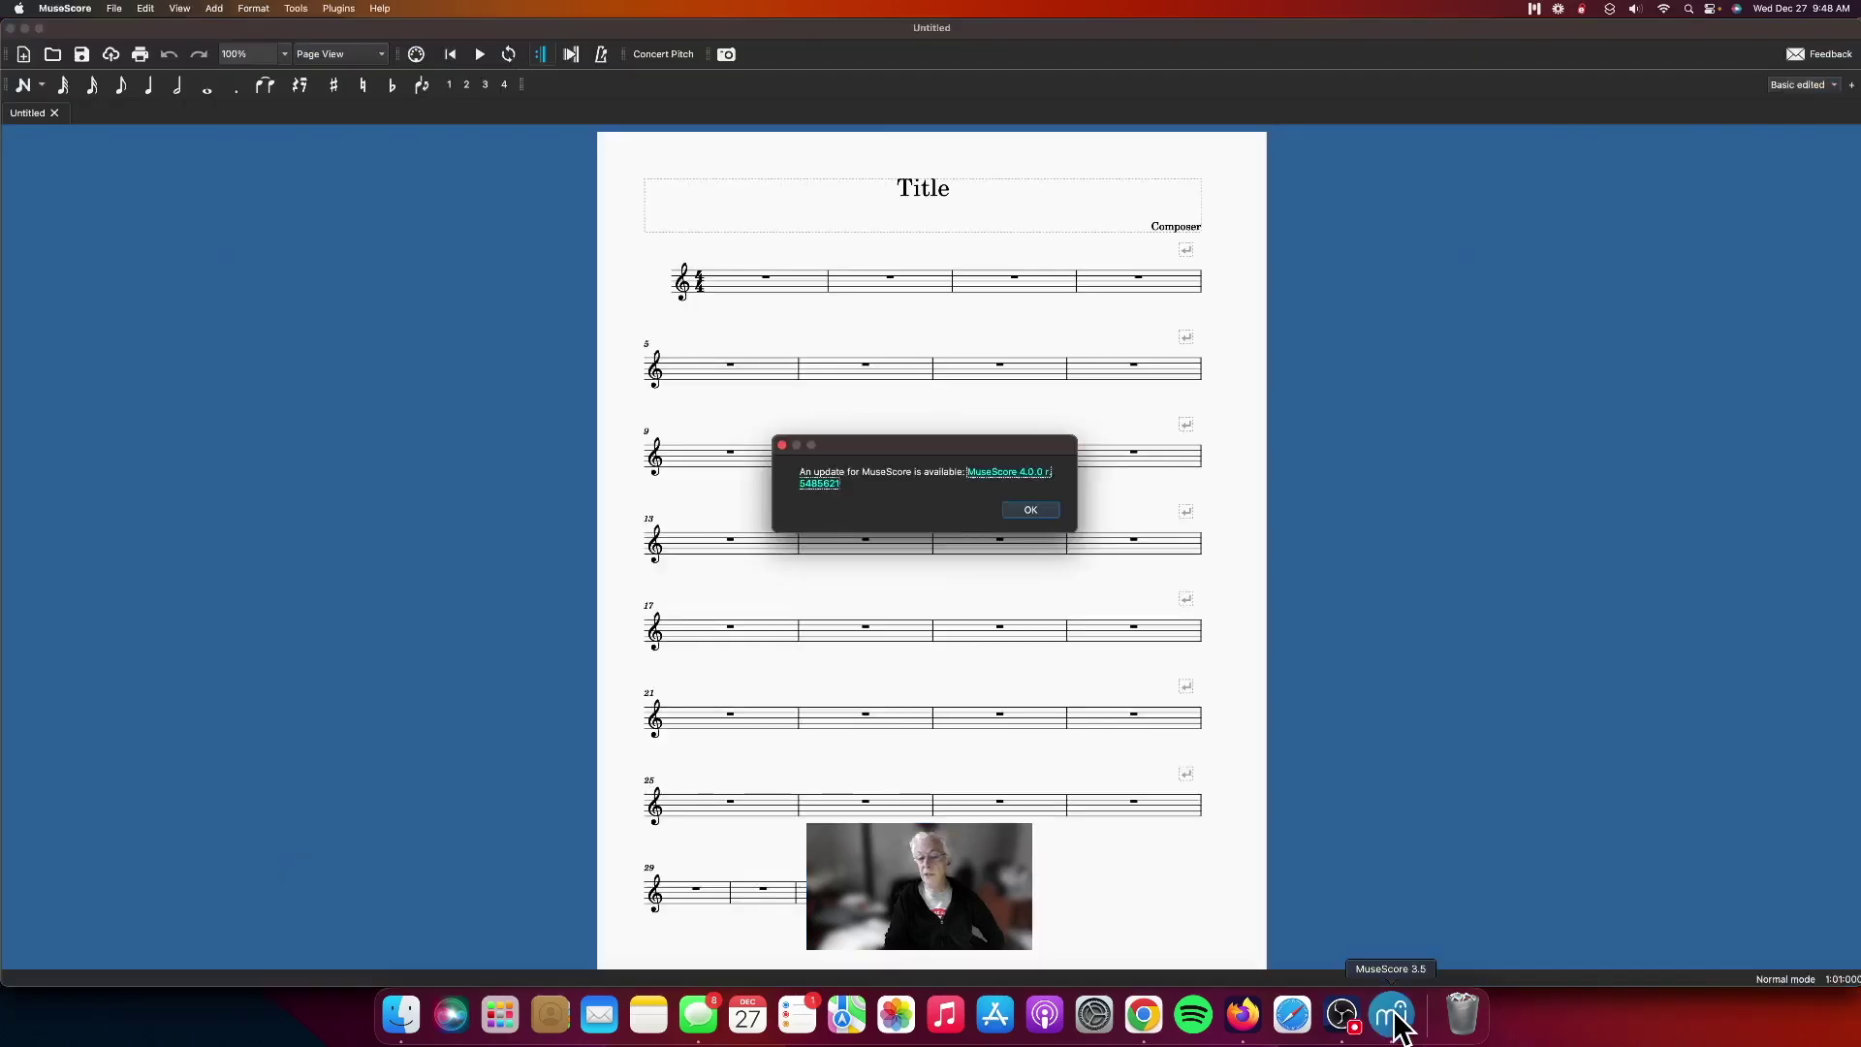
left_click(59, 9)
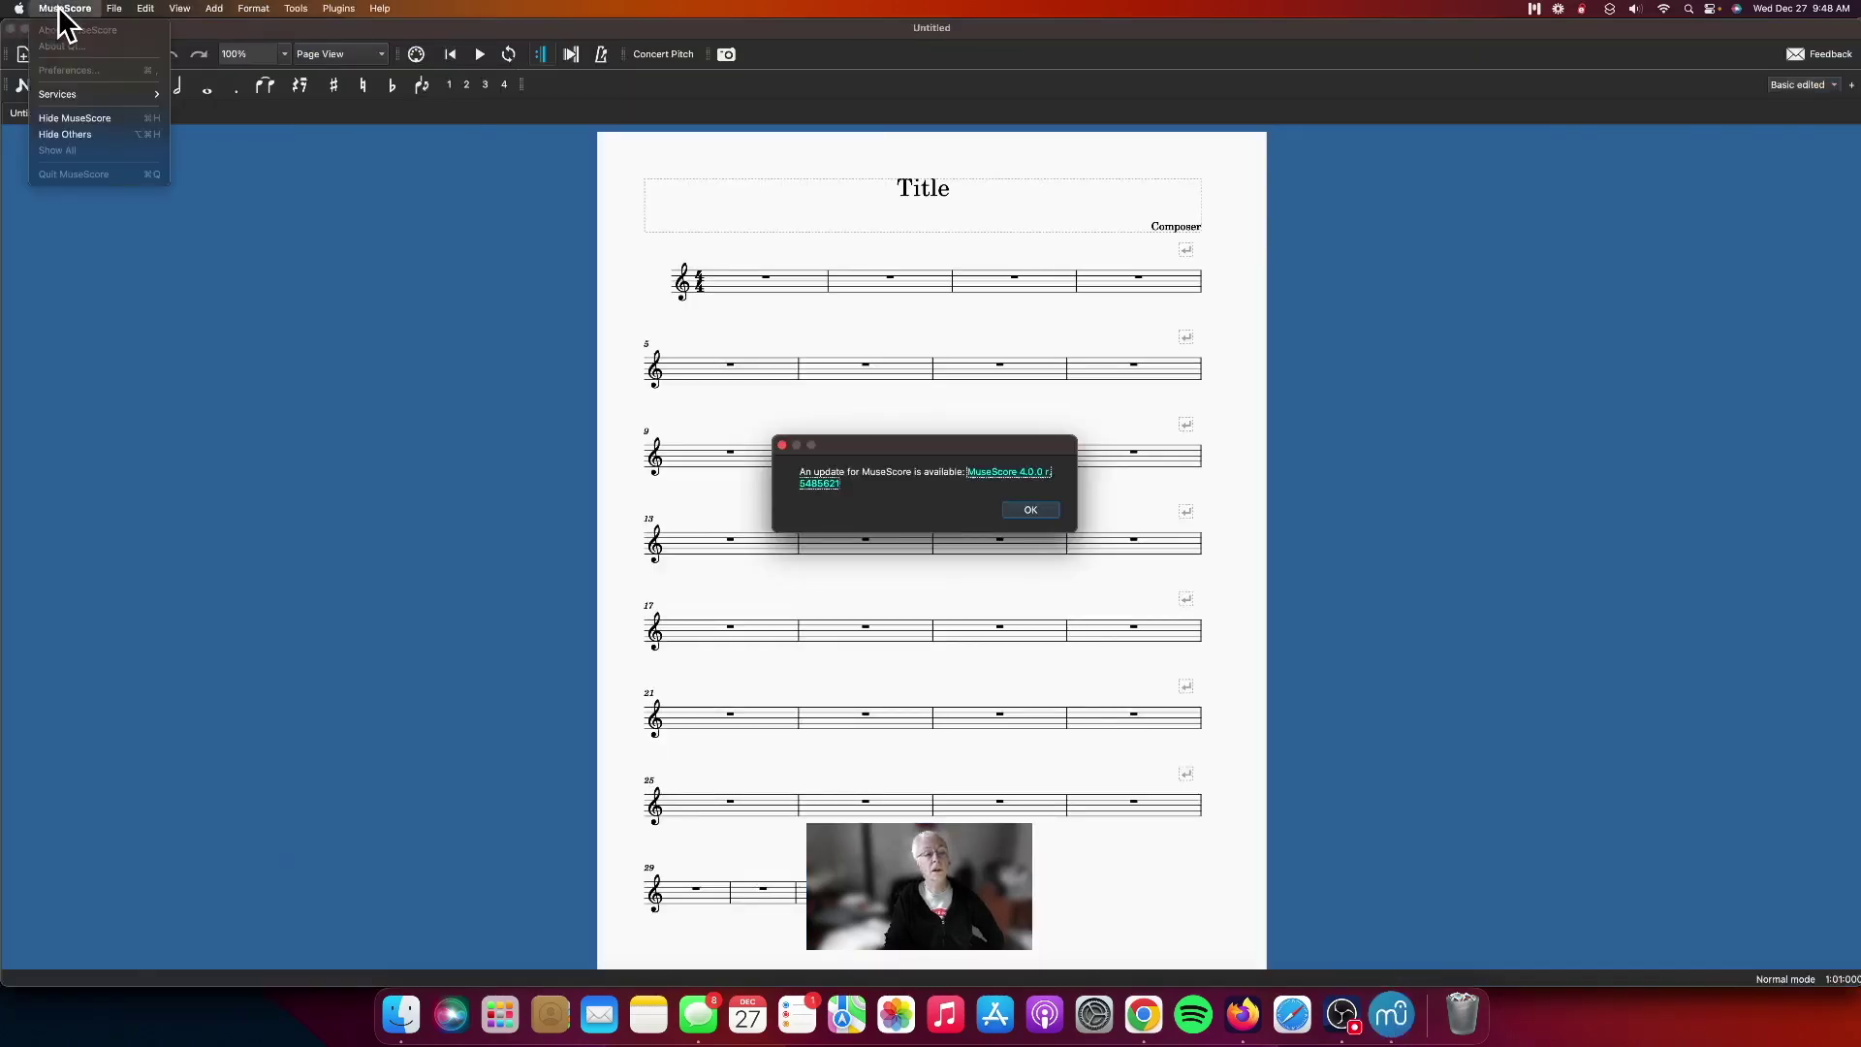
left_click(1021, 508)
left_click(1022, 508)
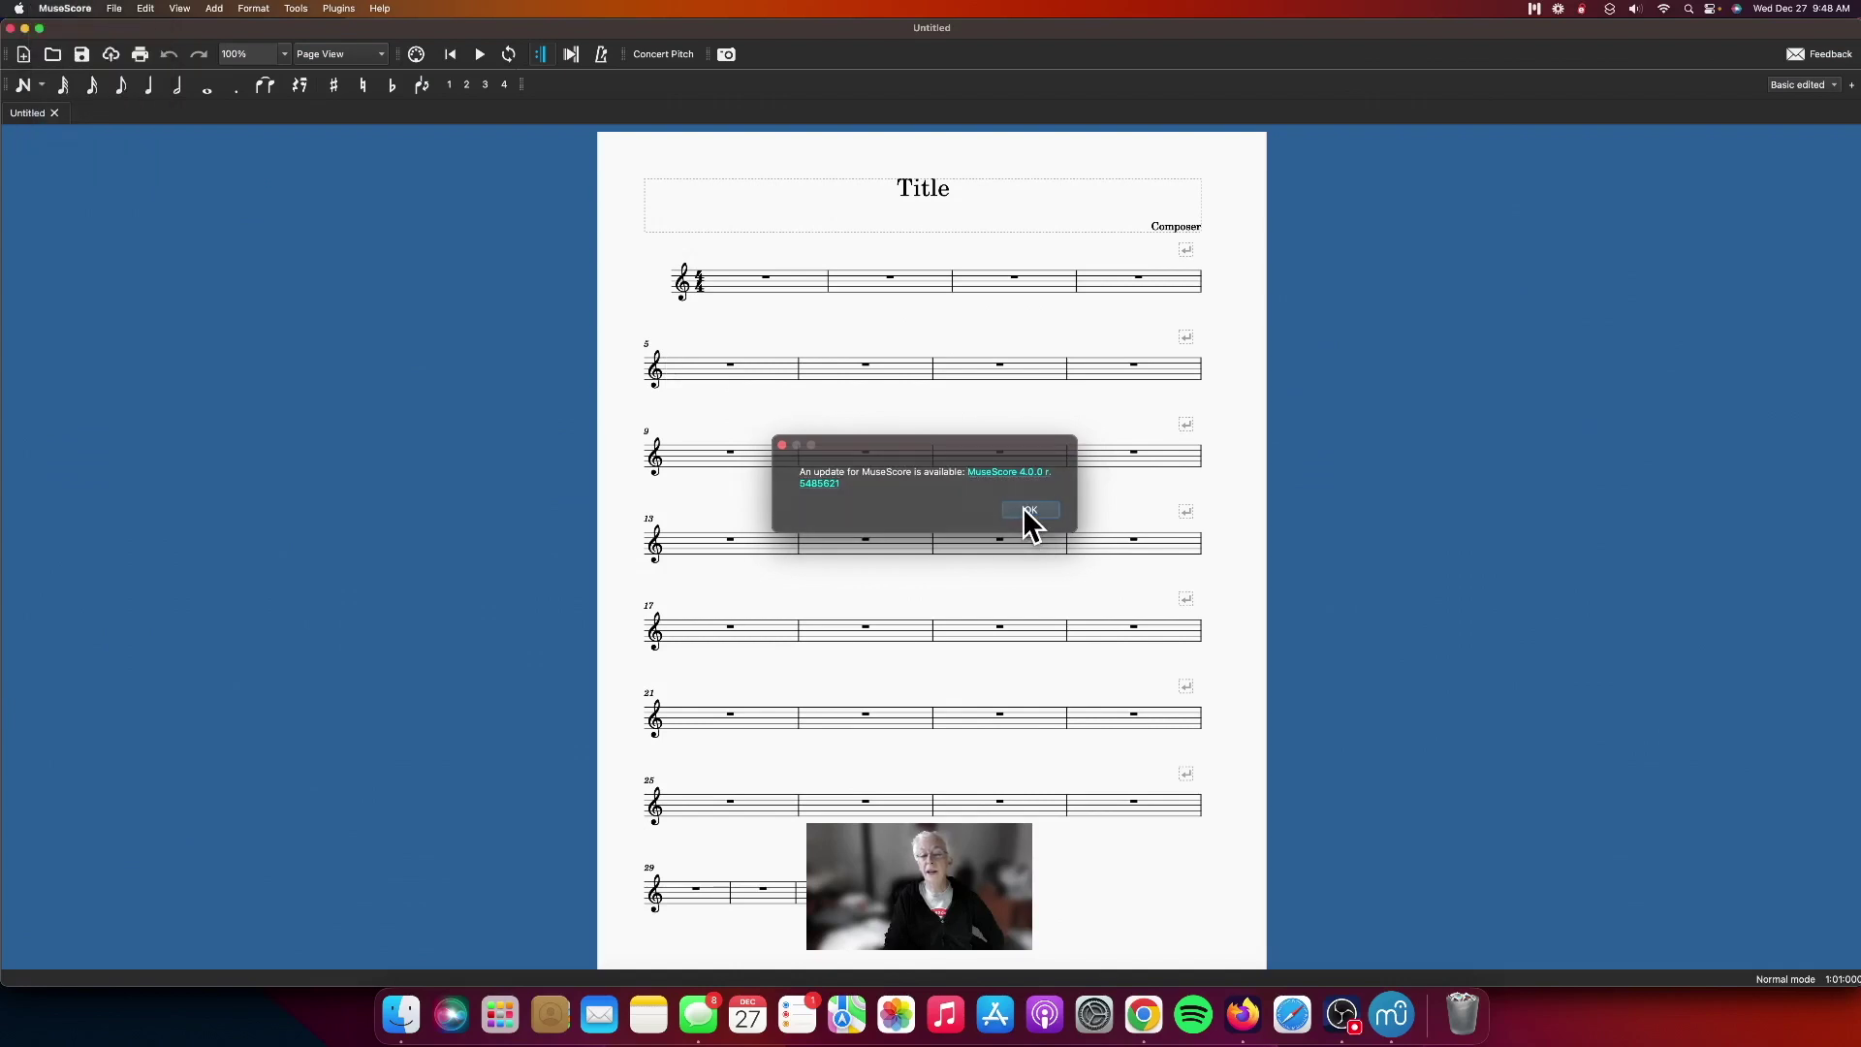
left_click(61, 8)
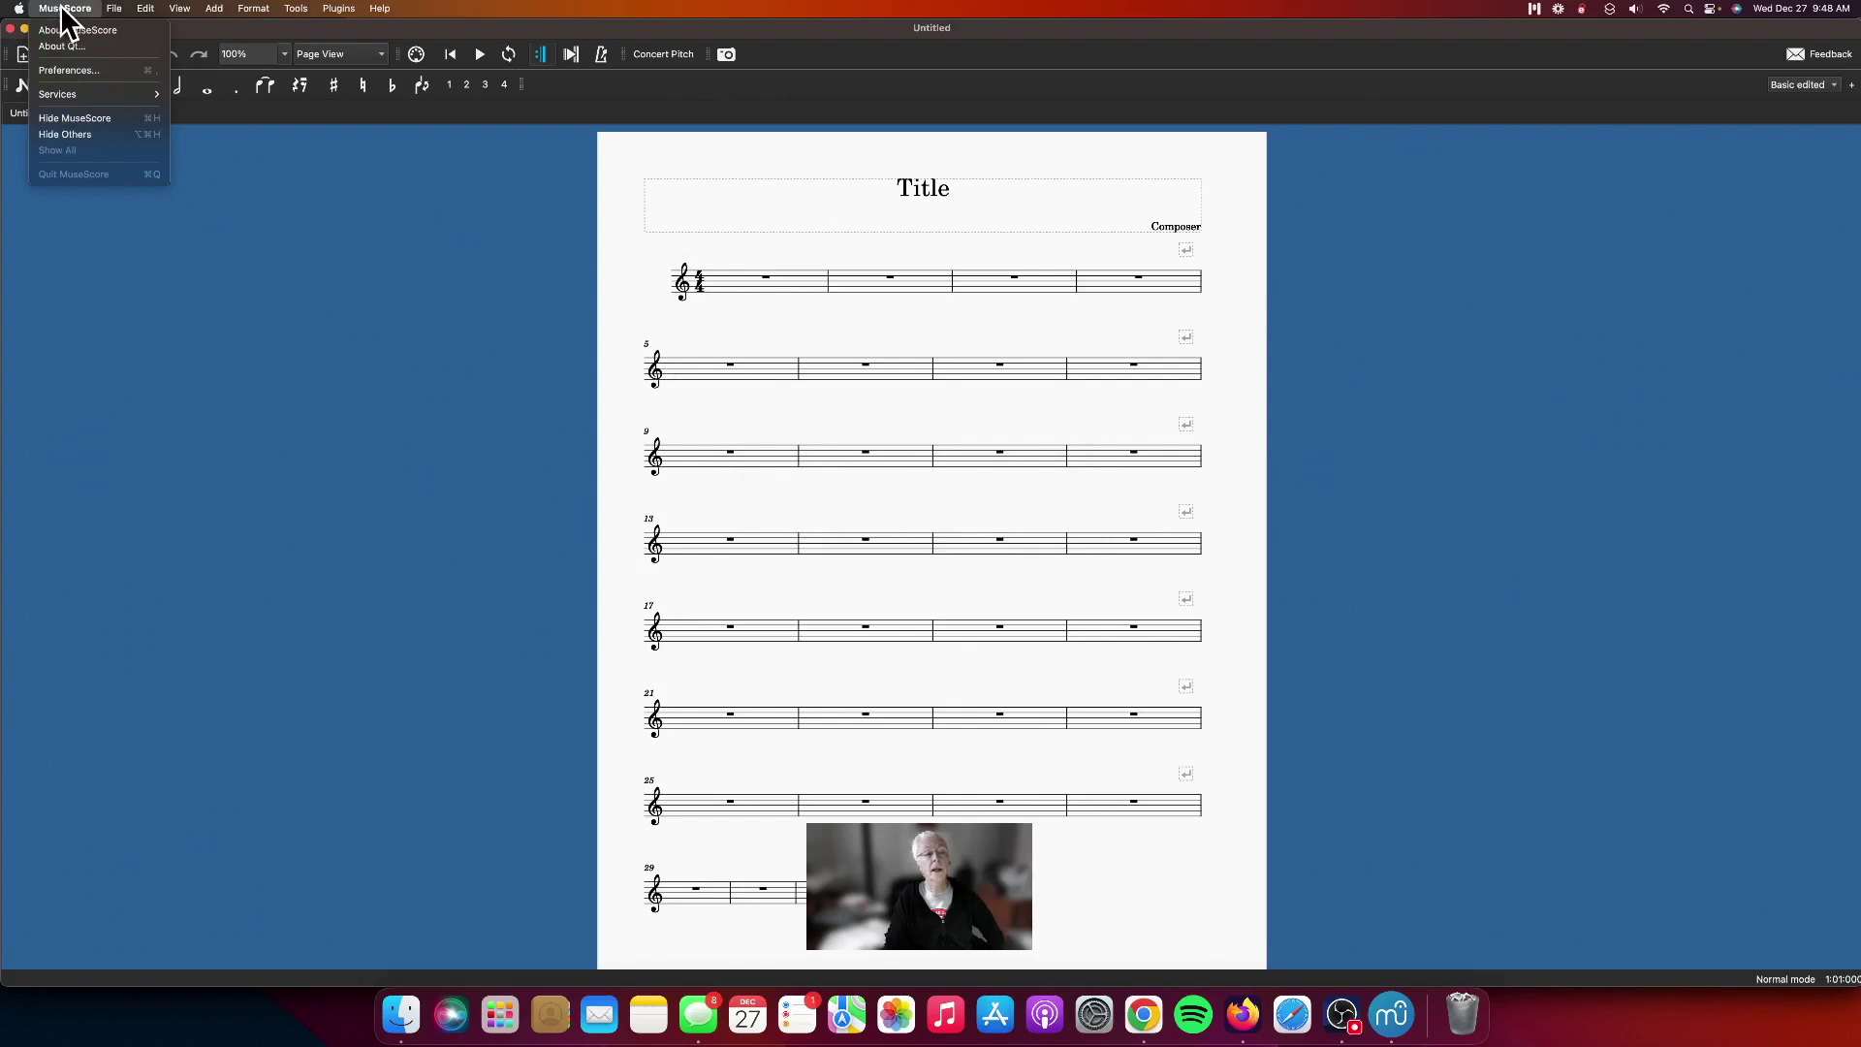
mouse_move(113, 8)
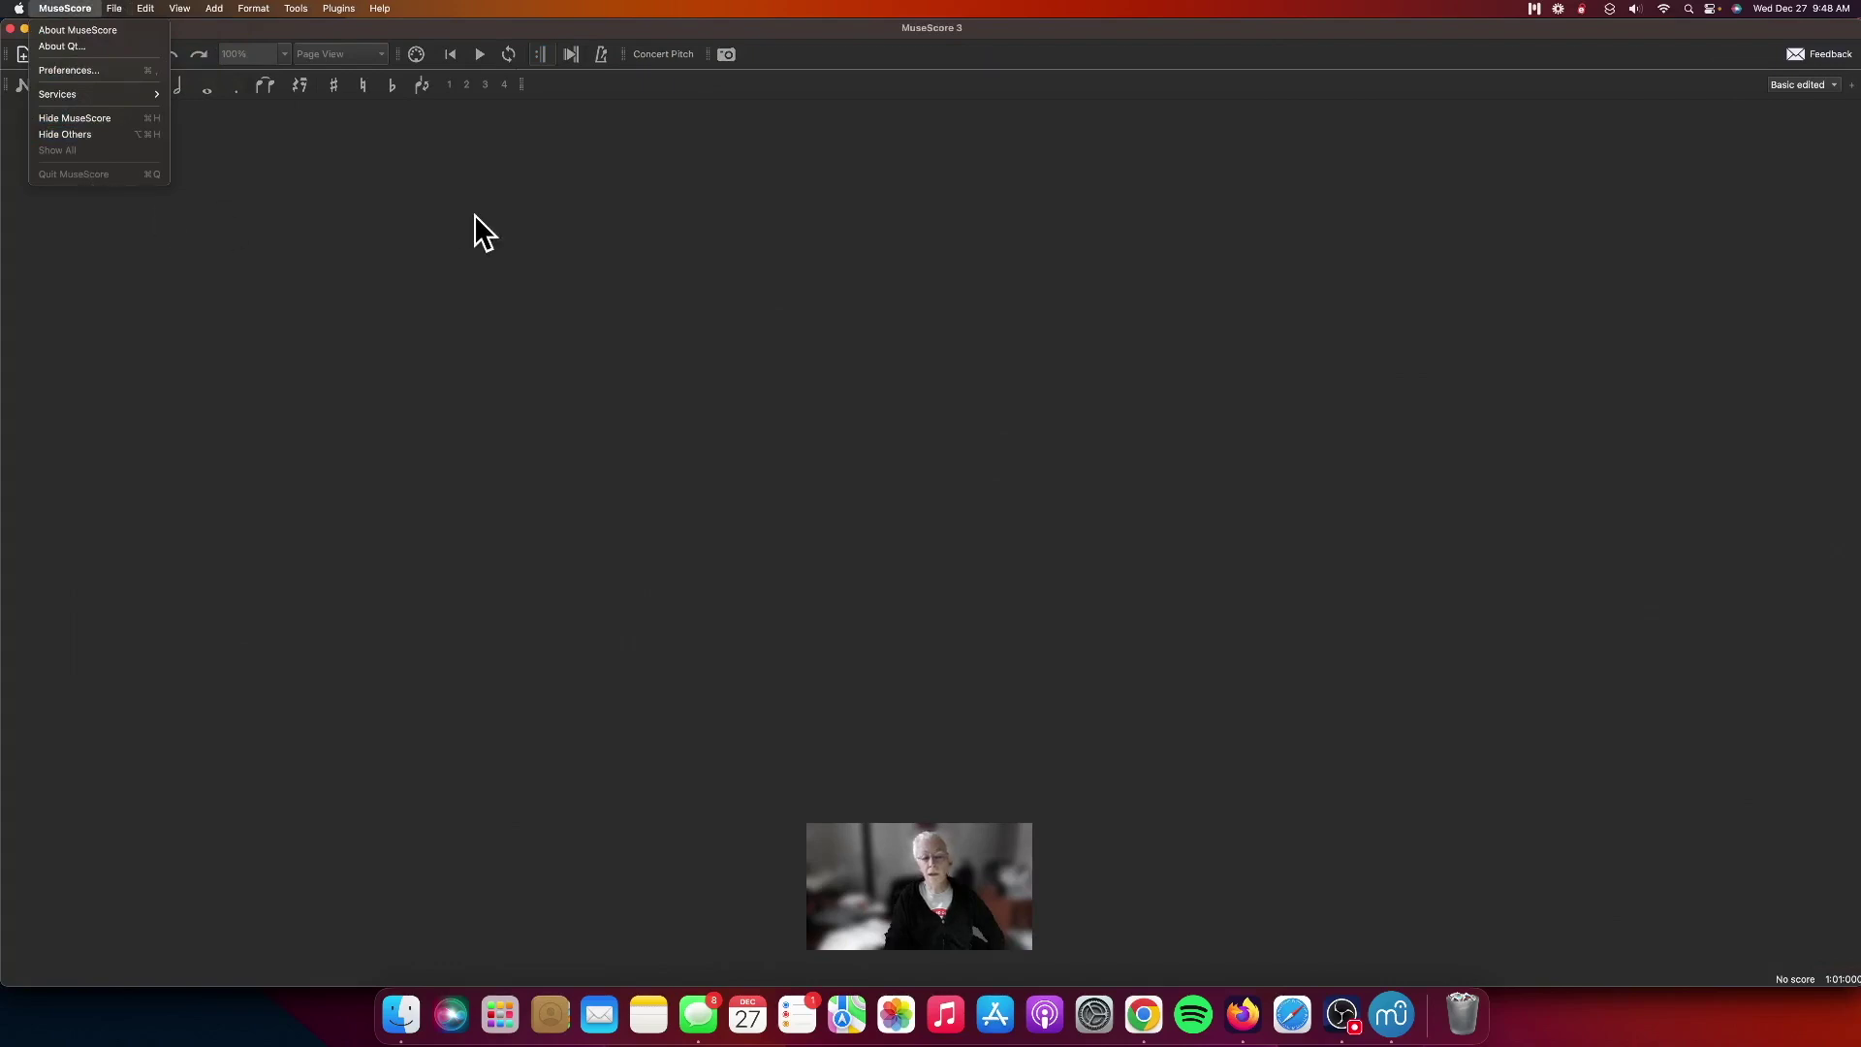
left_click(1403, 1023)
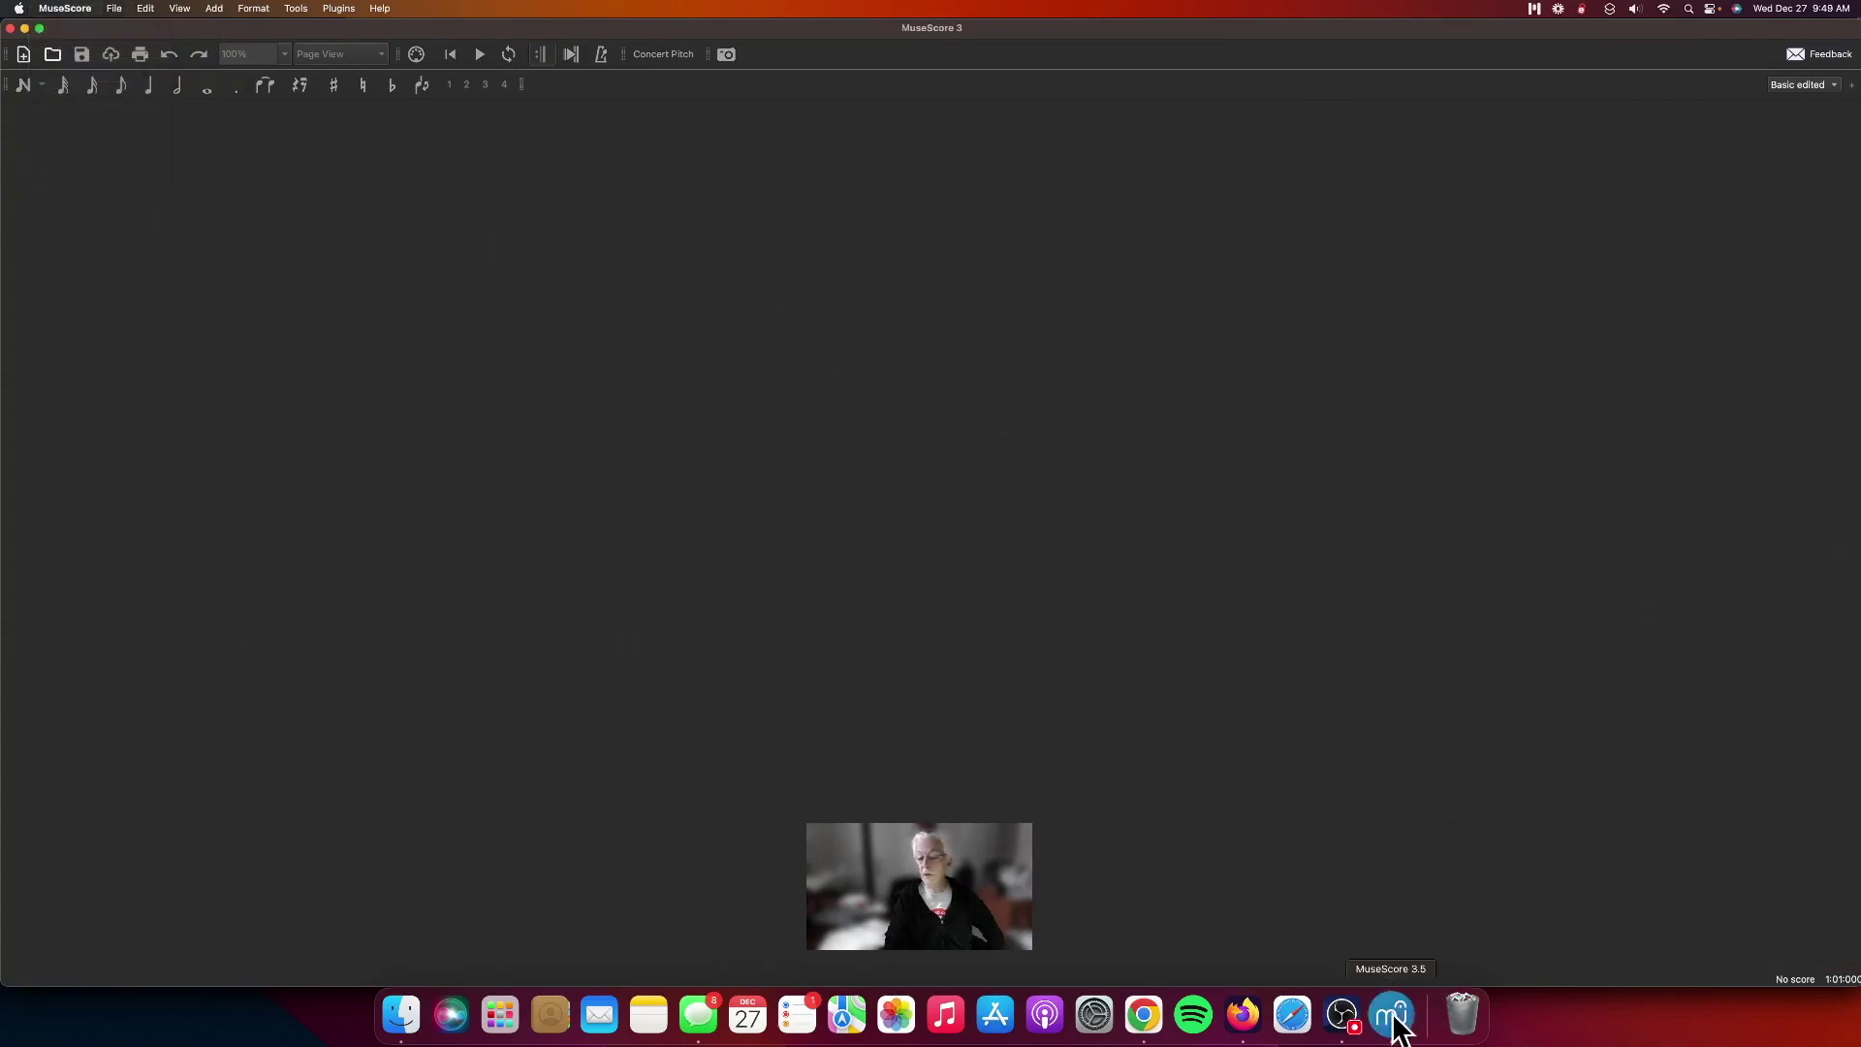
right_click(1401, 1026)
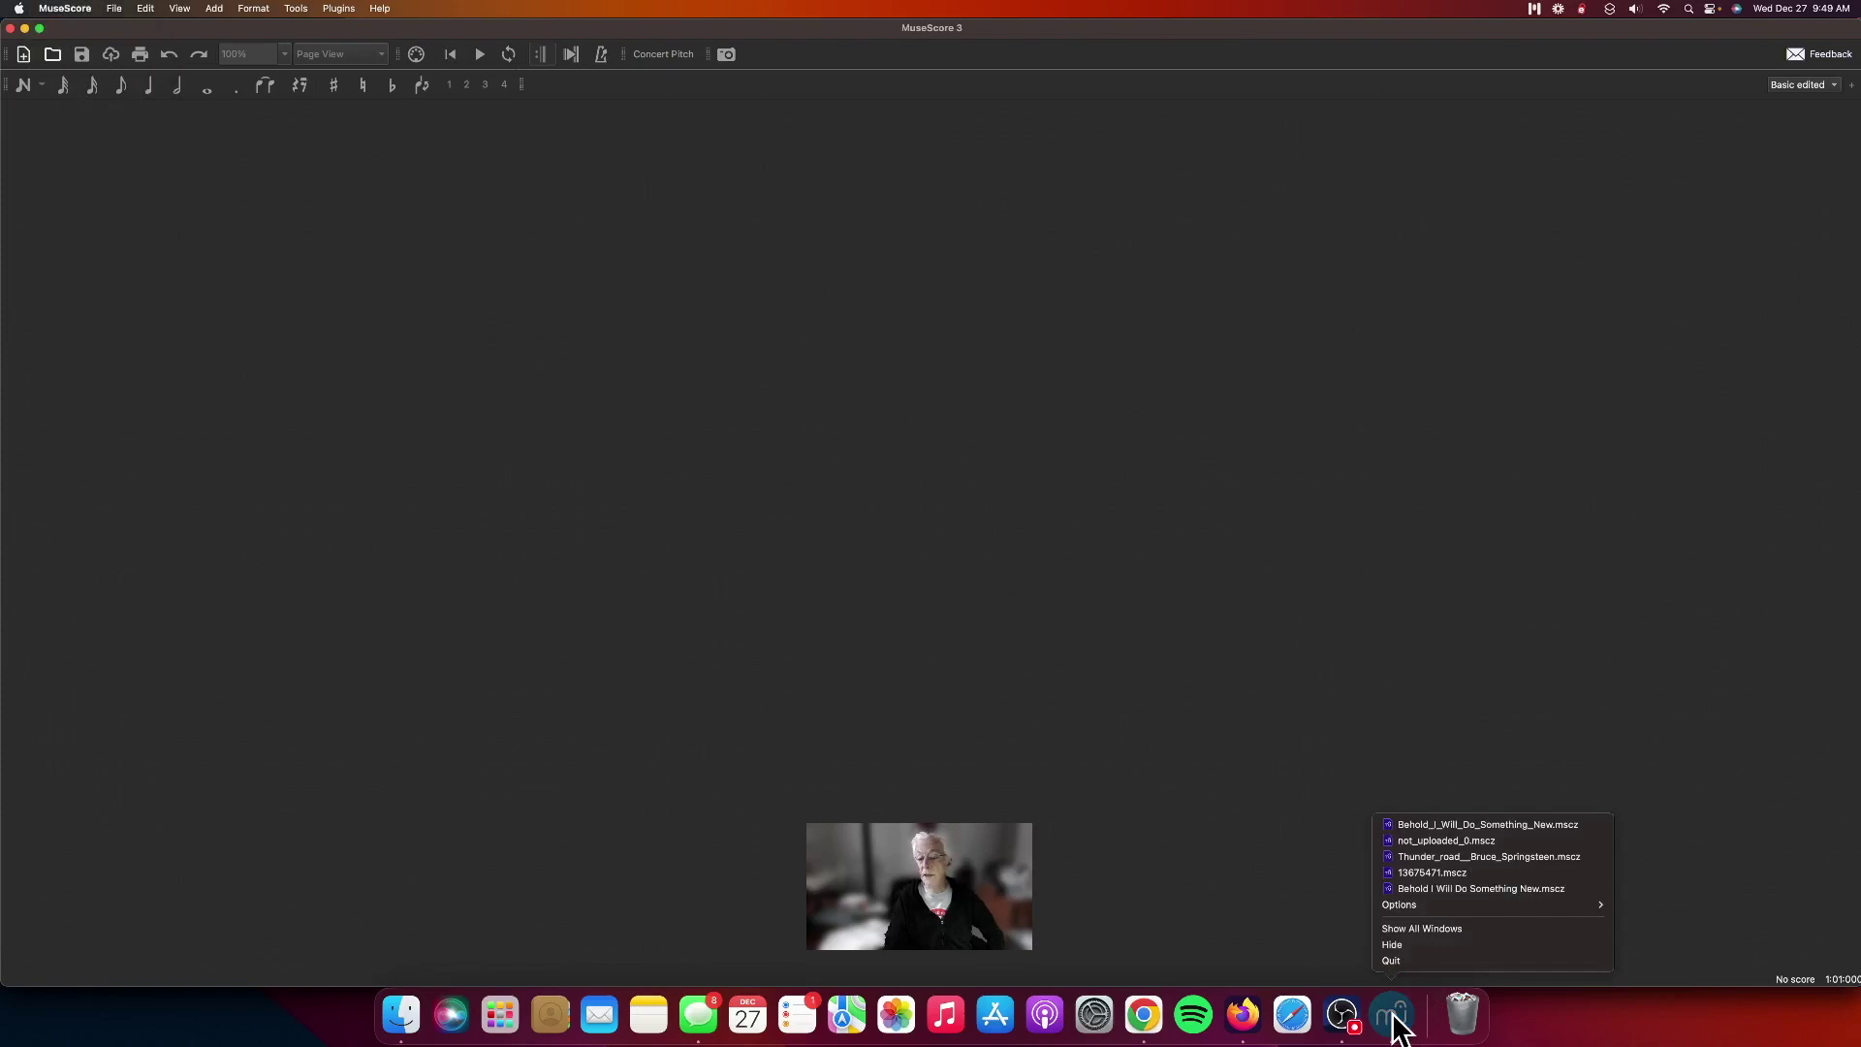
left_click(1407, 961)
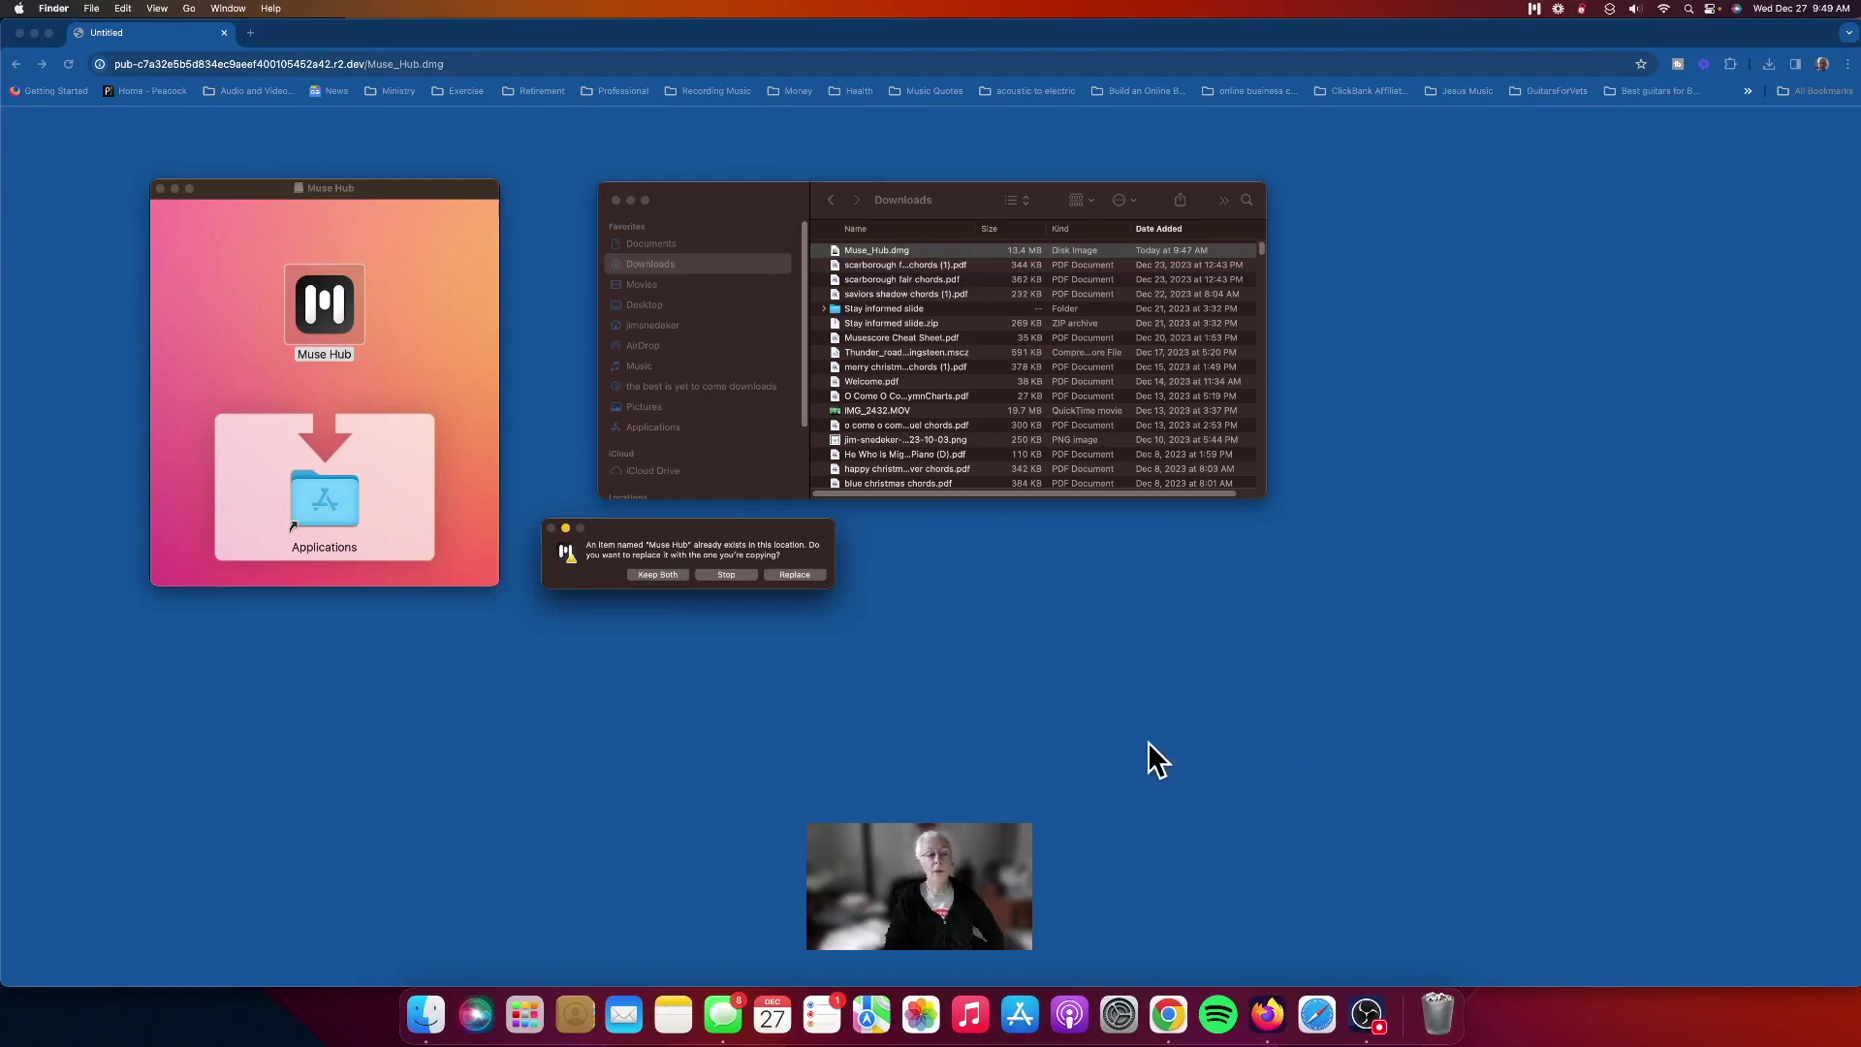
Step: Attempt to replace Muse Hub, acknowledge the in-use error, then stop the second copy
left_click(796, 575)
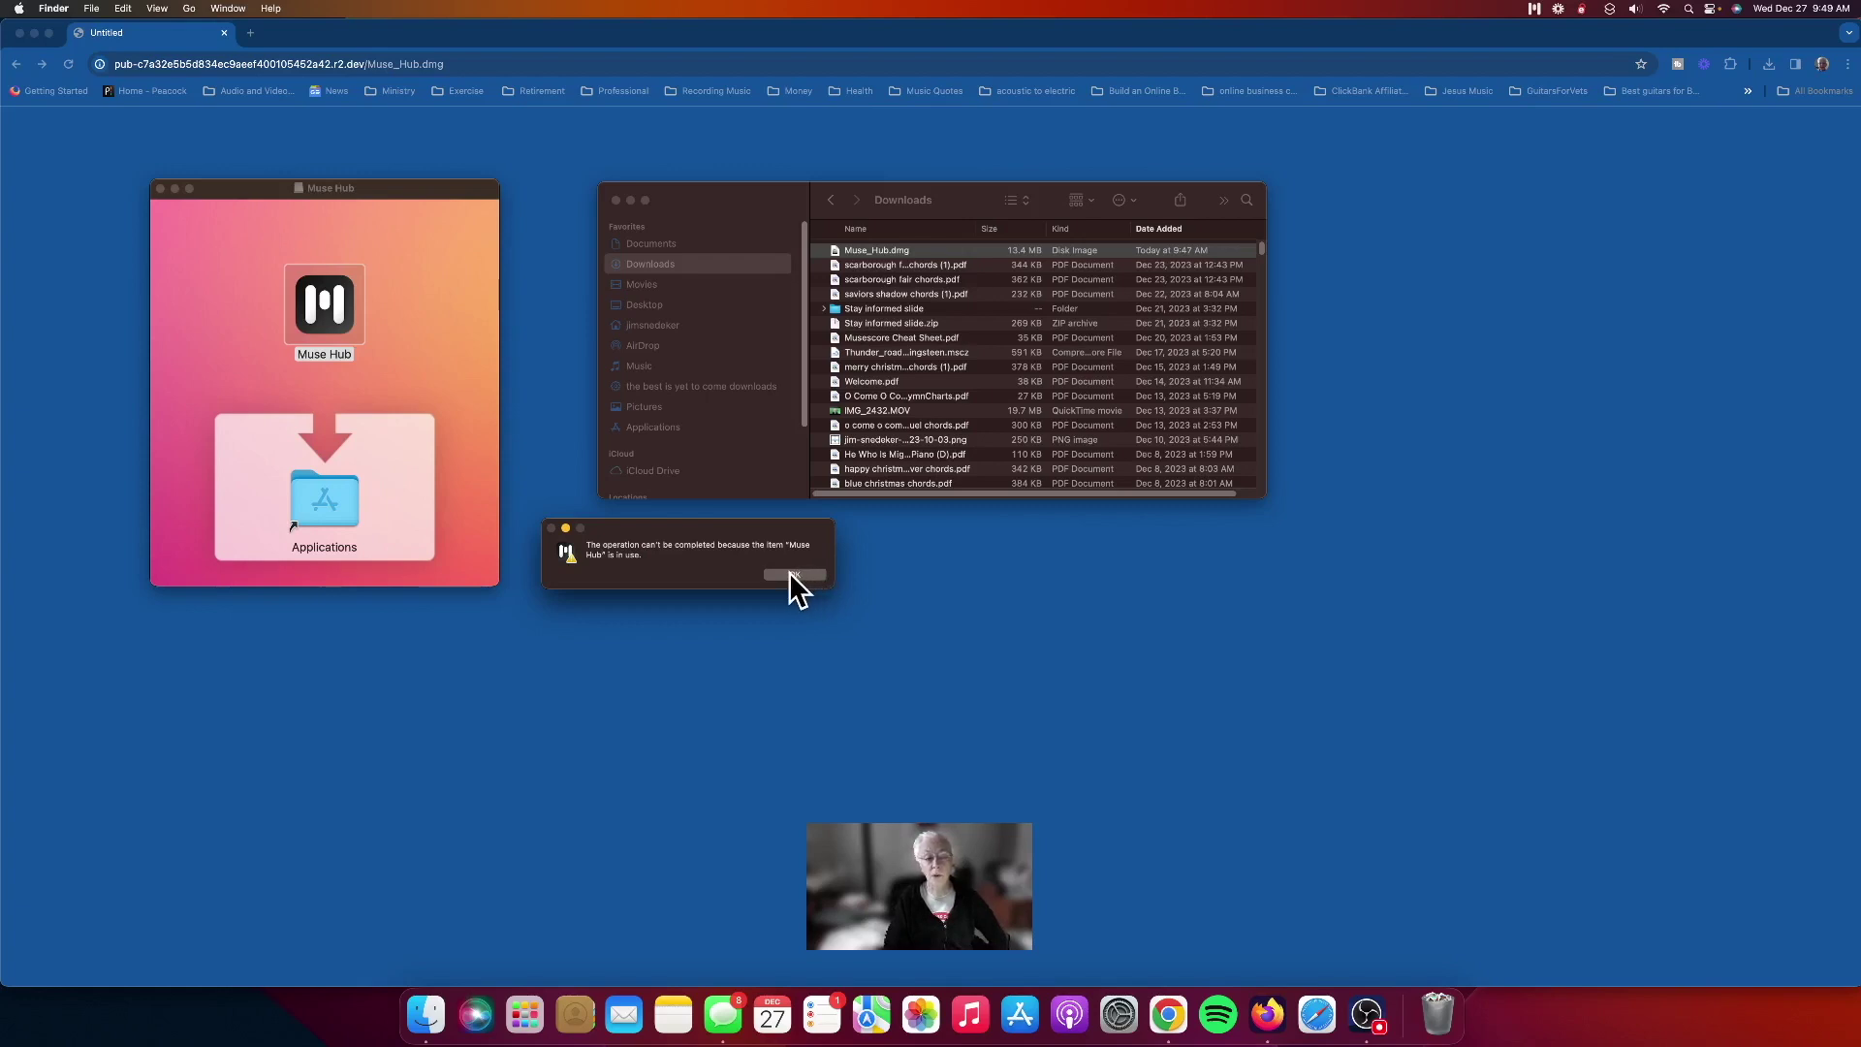
left_click(793, 575)
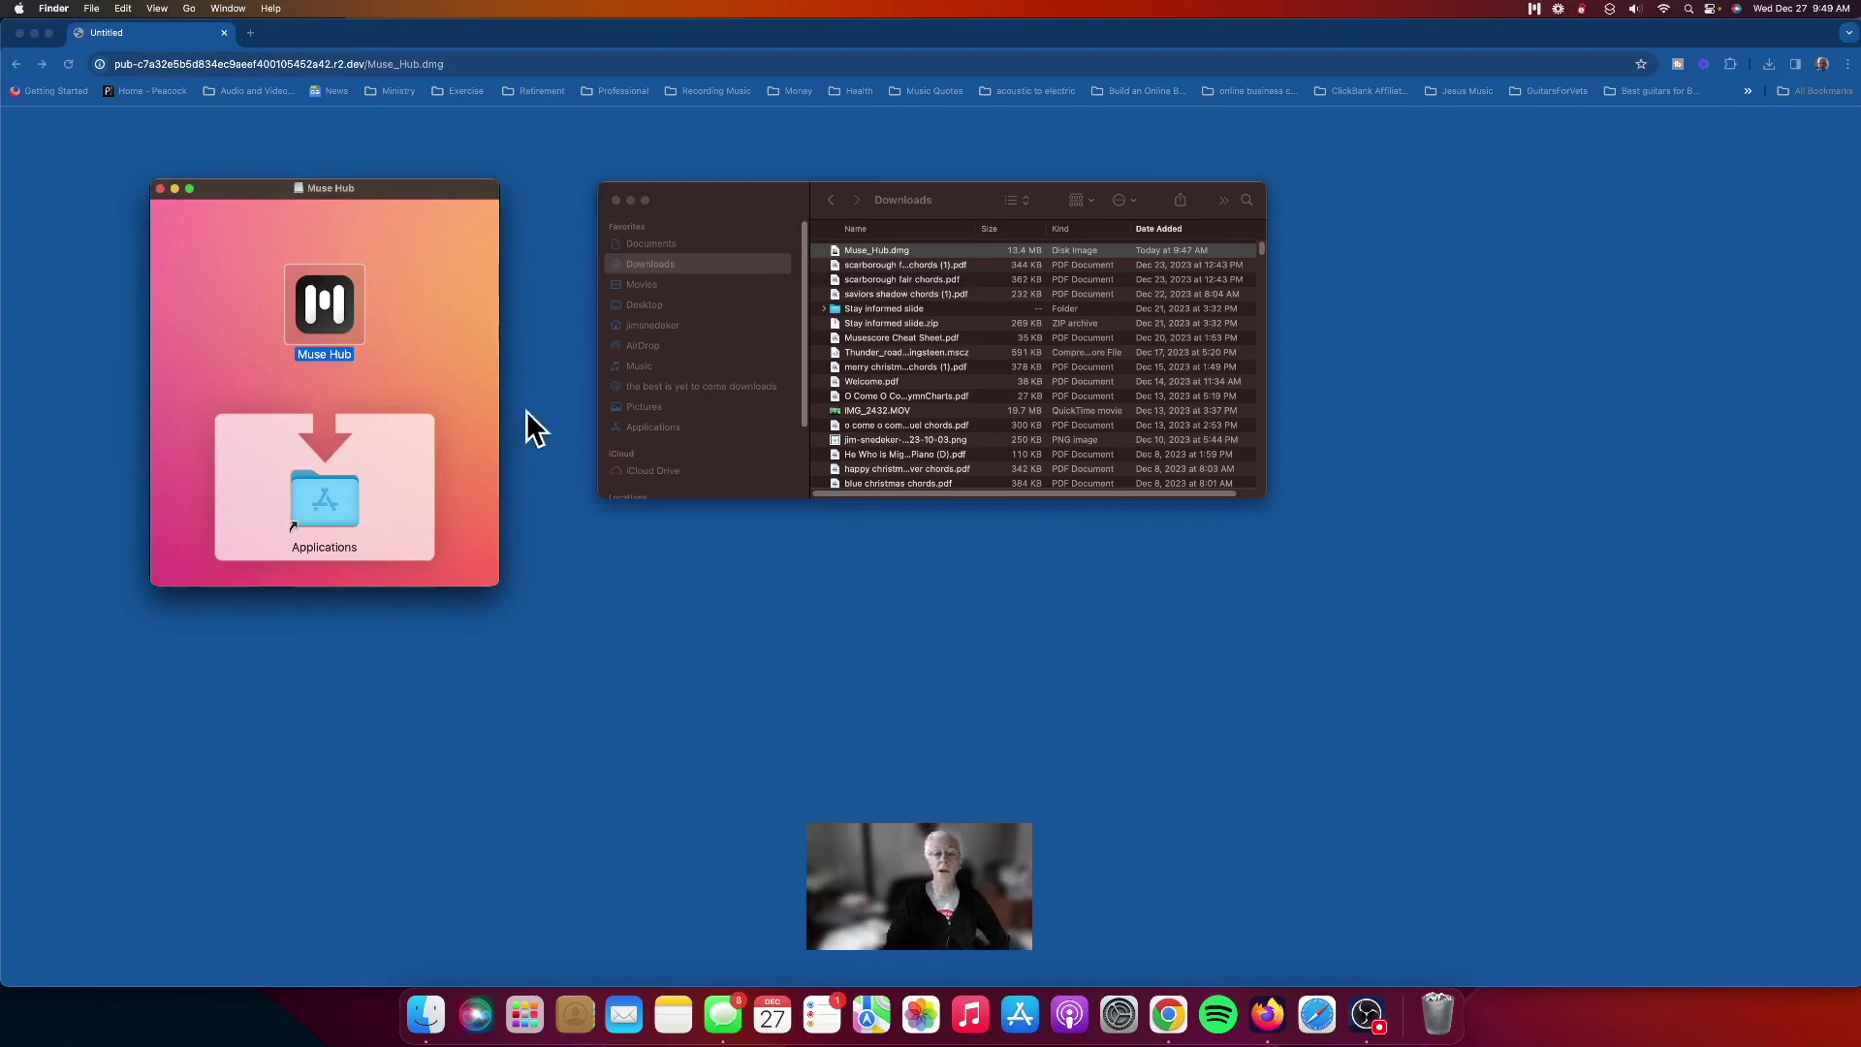
left_click_drag(311, 297, 327, 512)
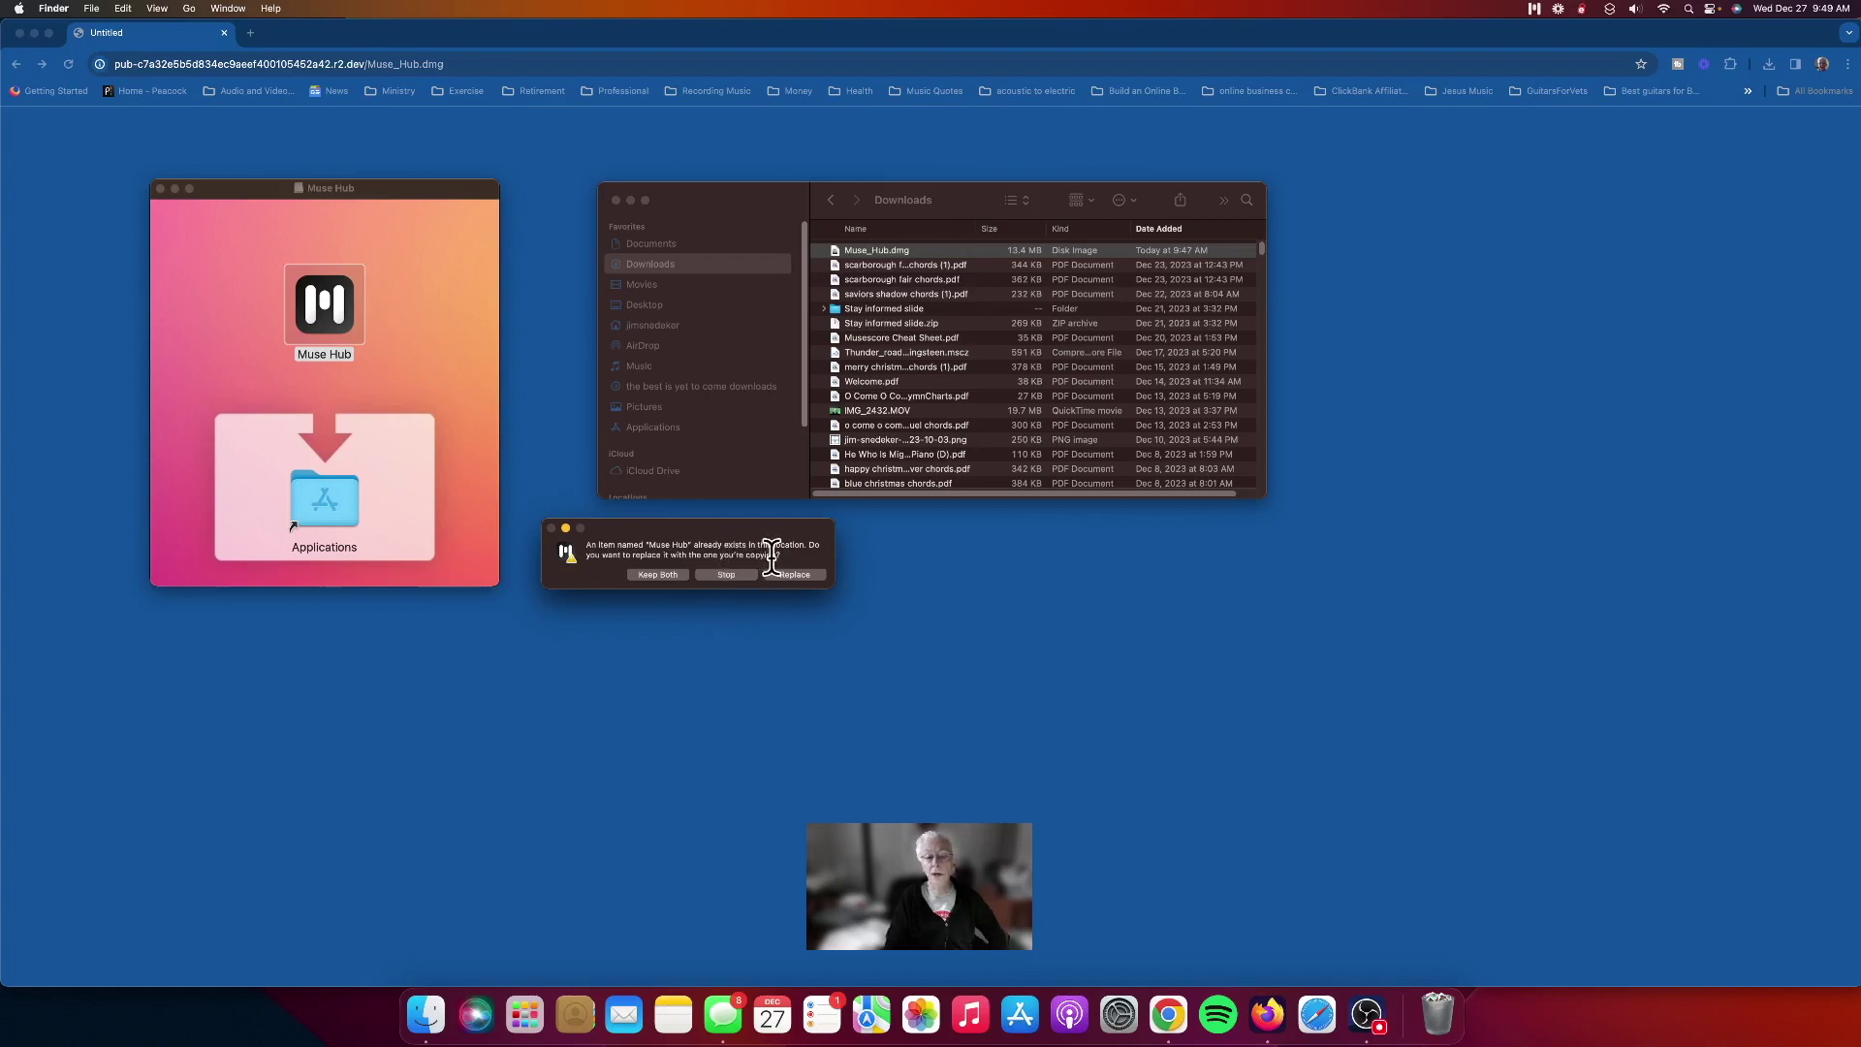
left_click(725, 575)
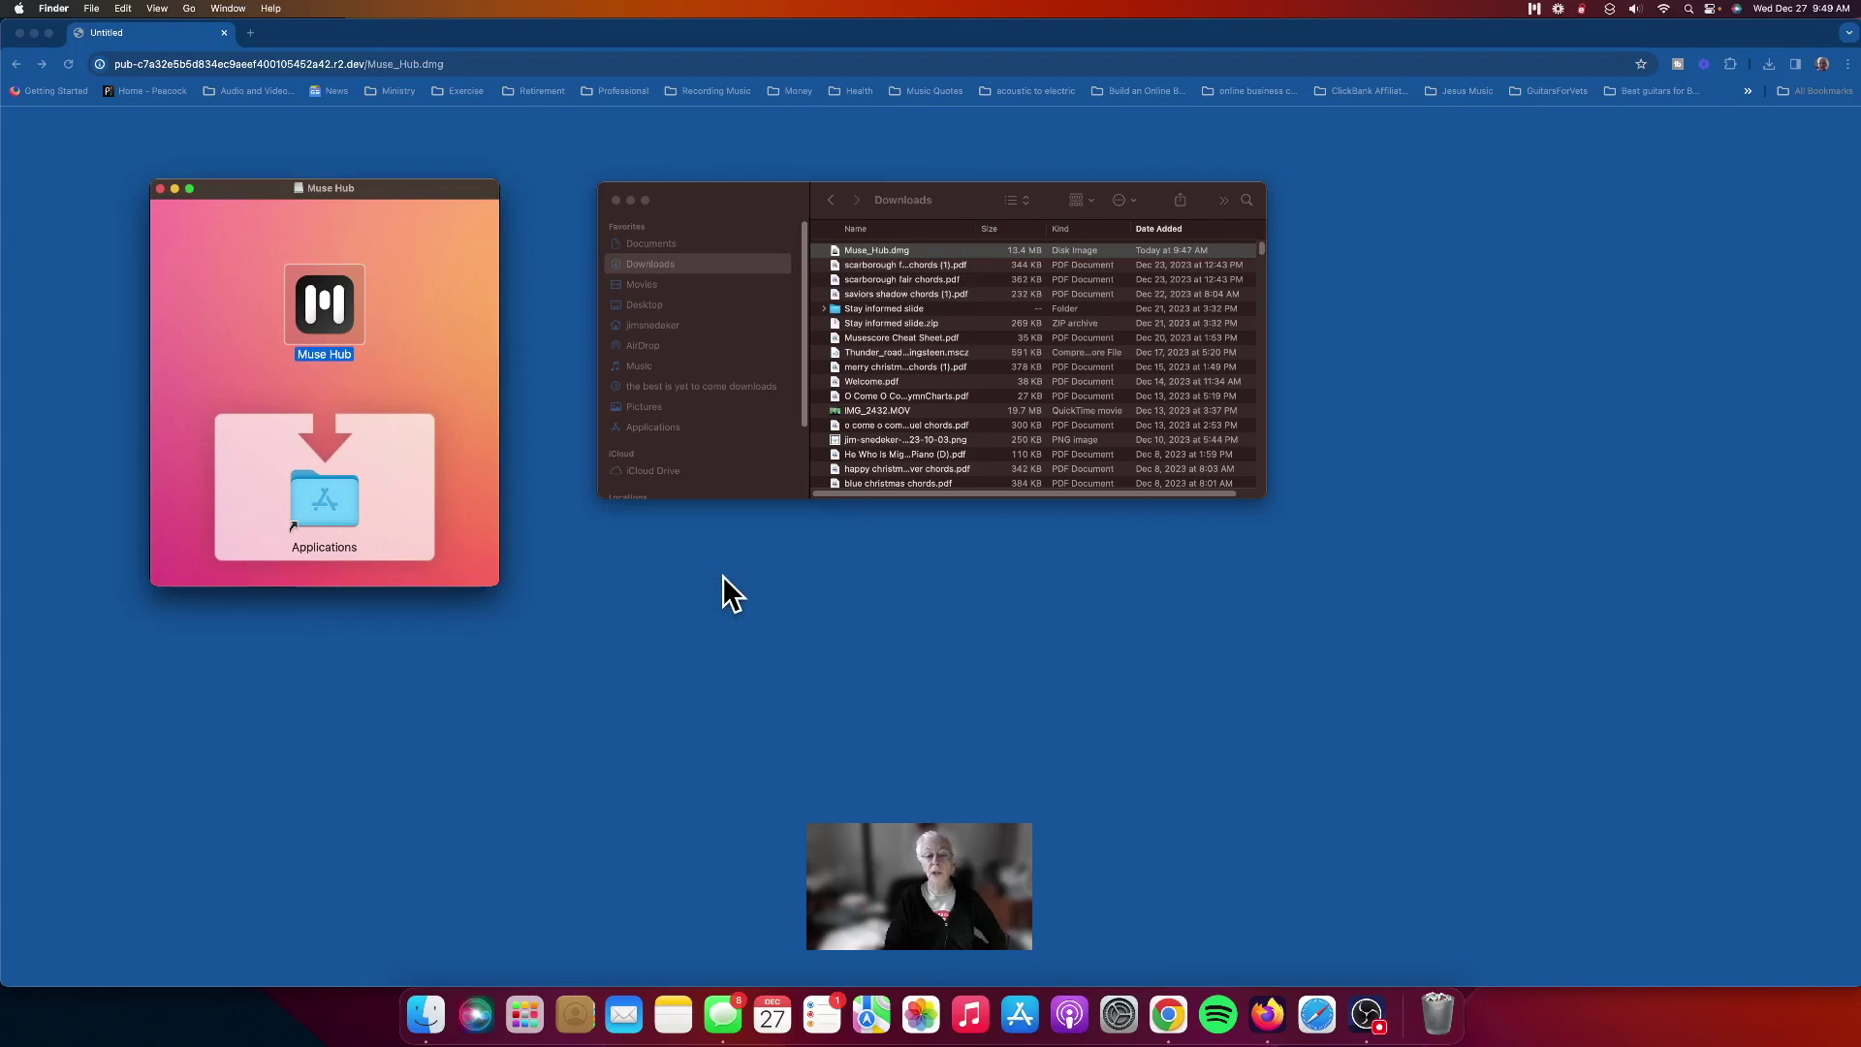
Step: Close the Muse Hub installer window and launch MuseScore 4 from Applications
left_click(160, 189)
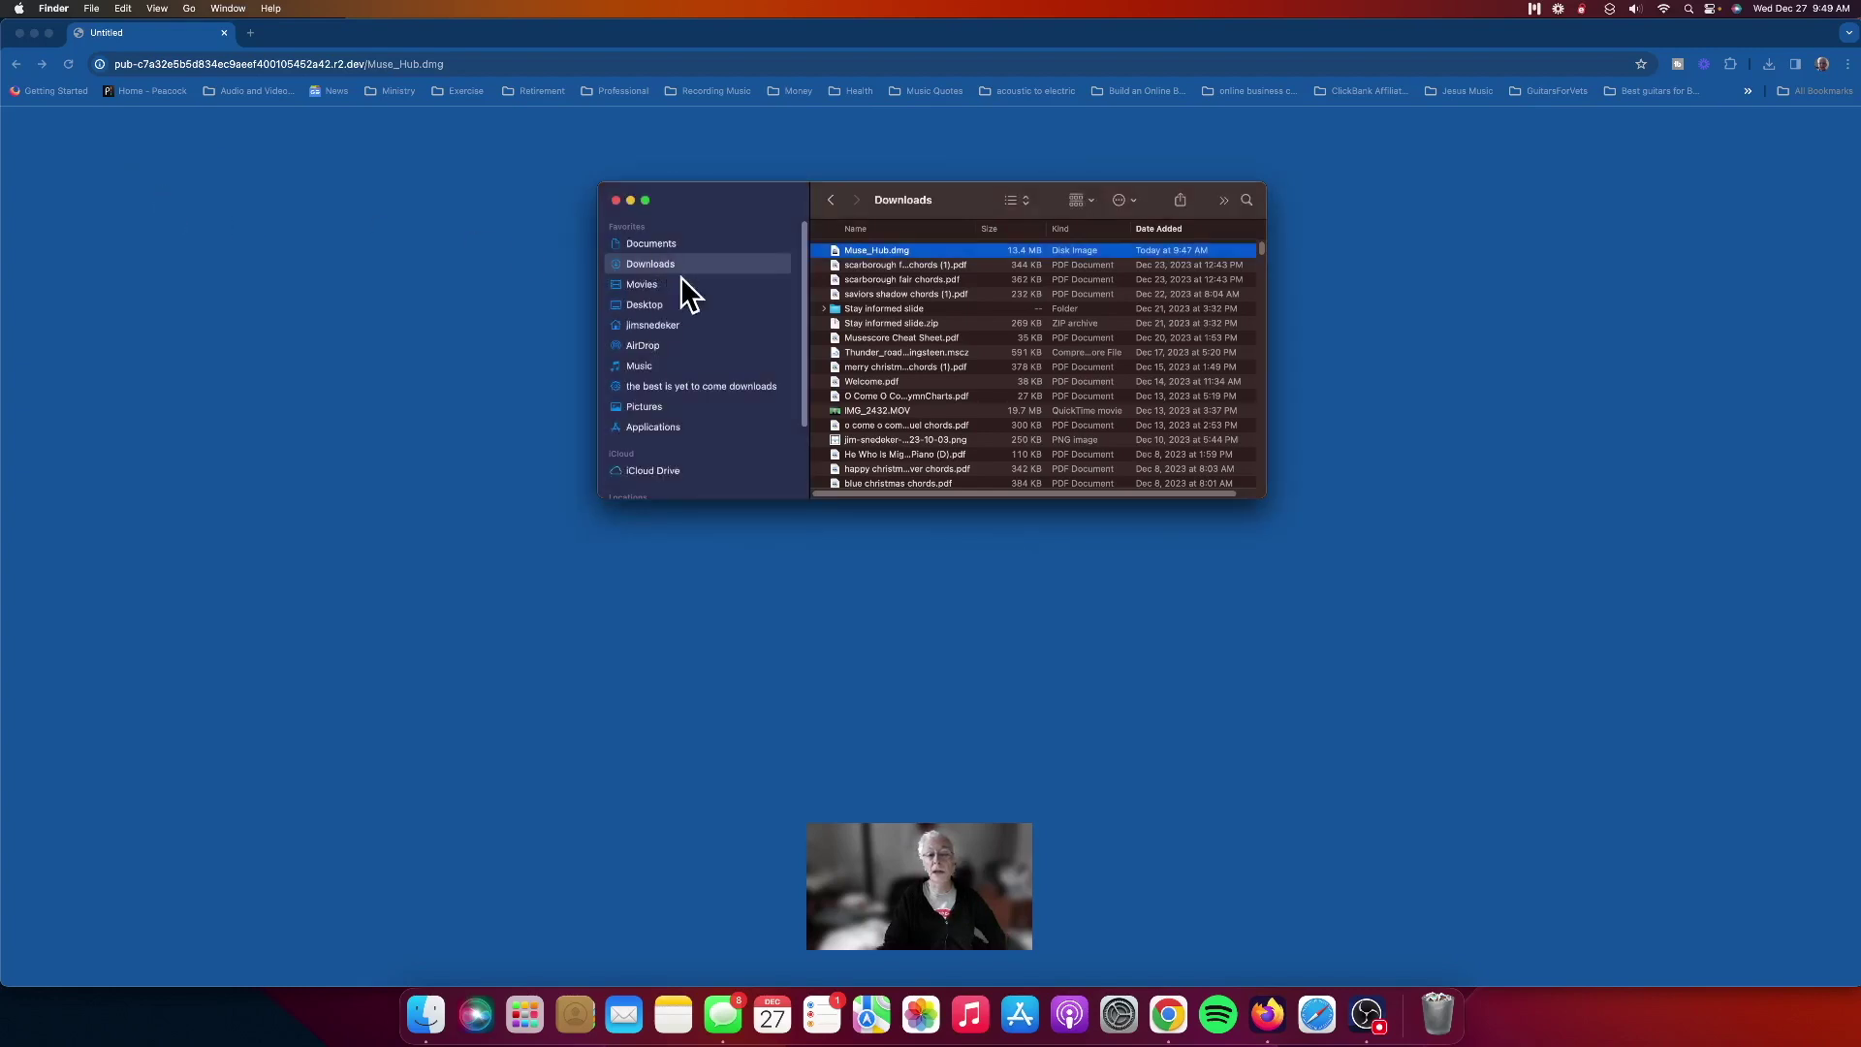
left_click(654, 427)
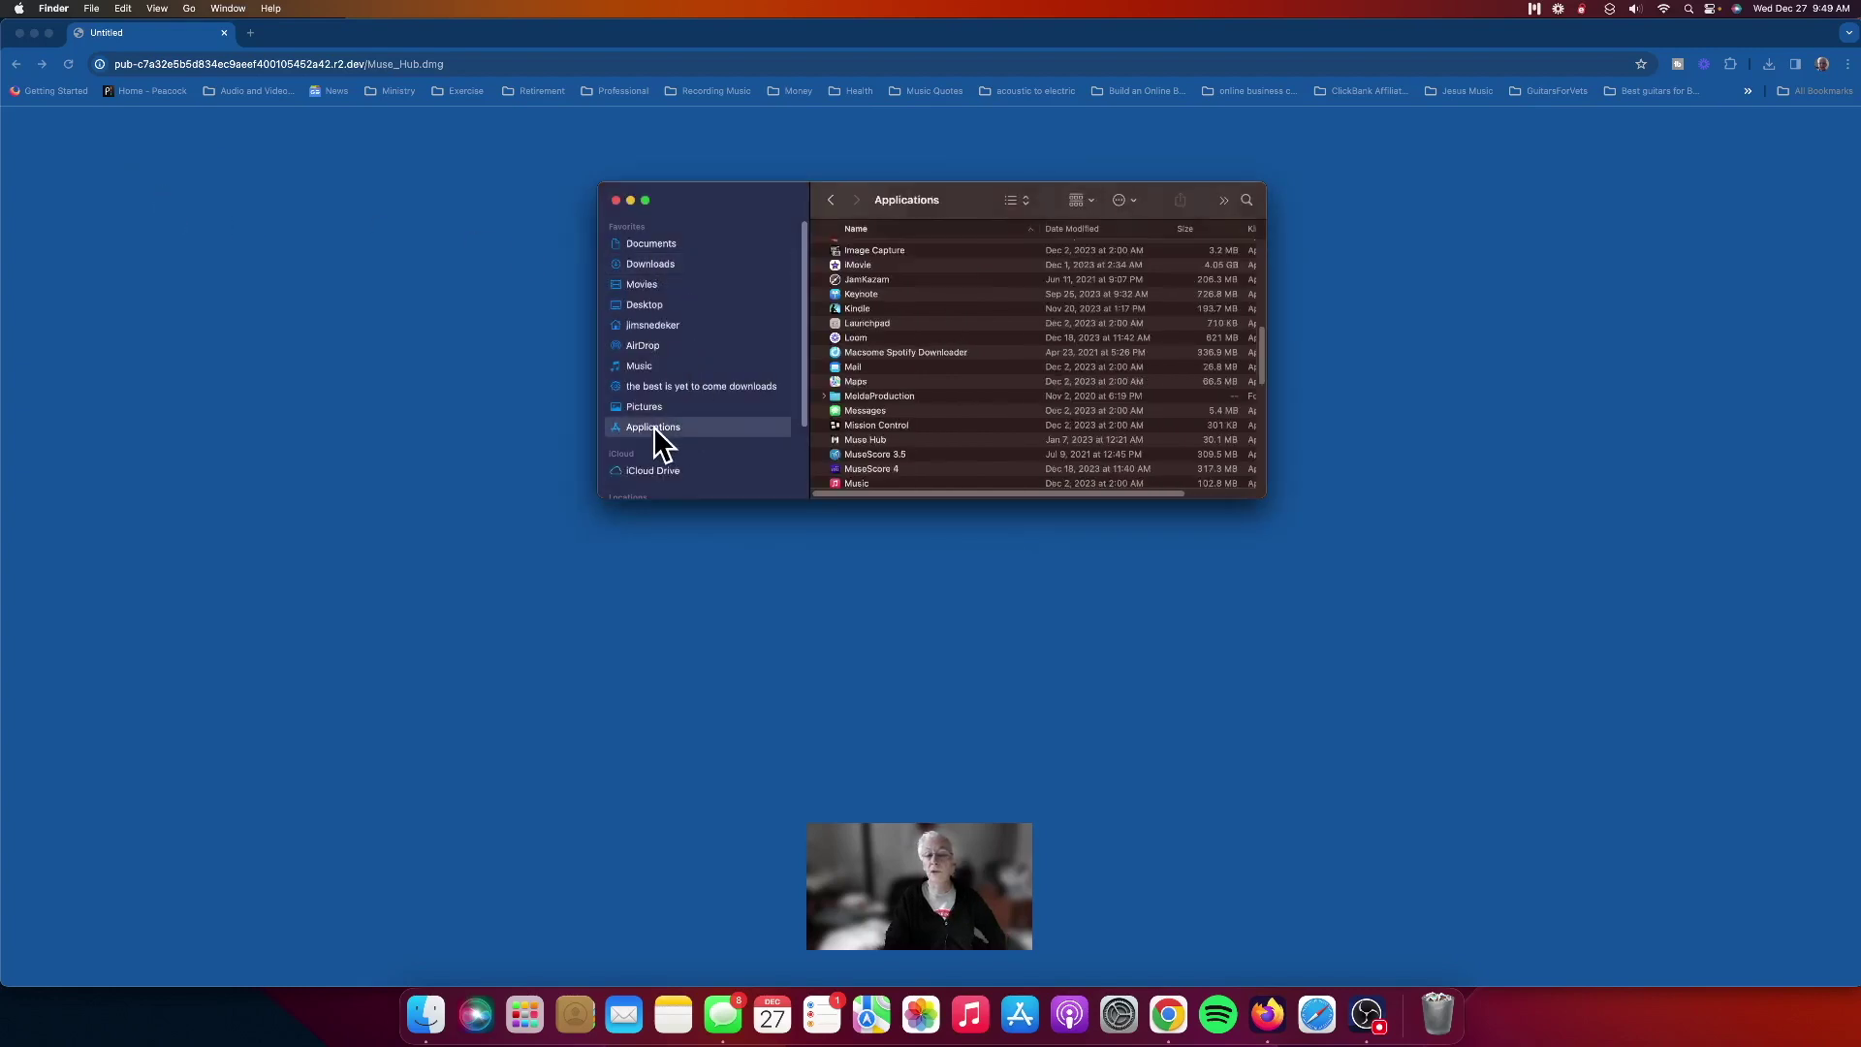
left_click(869, 471)
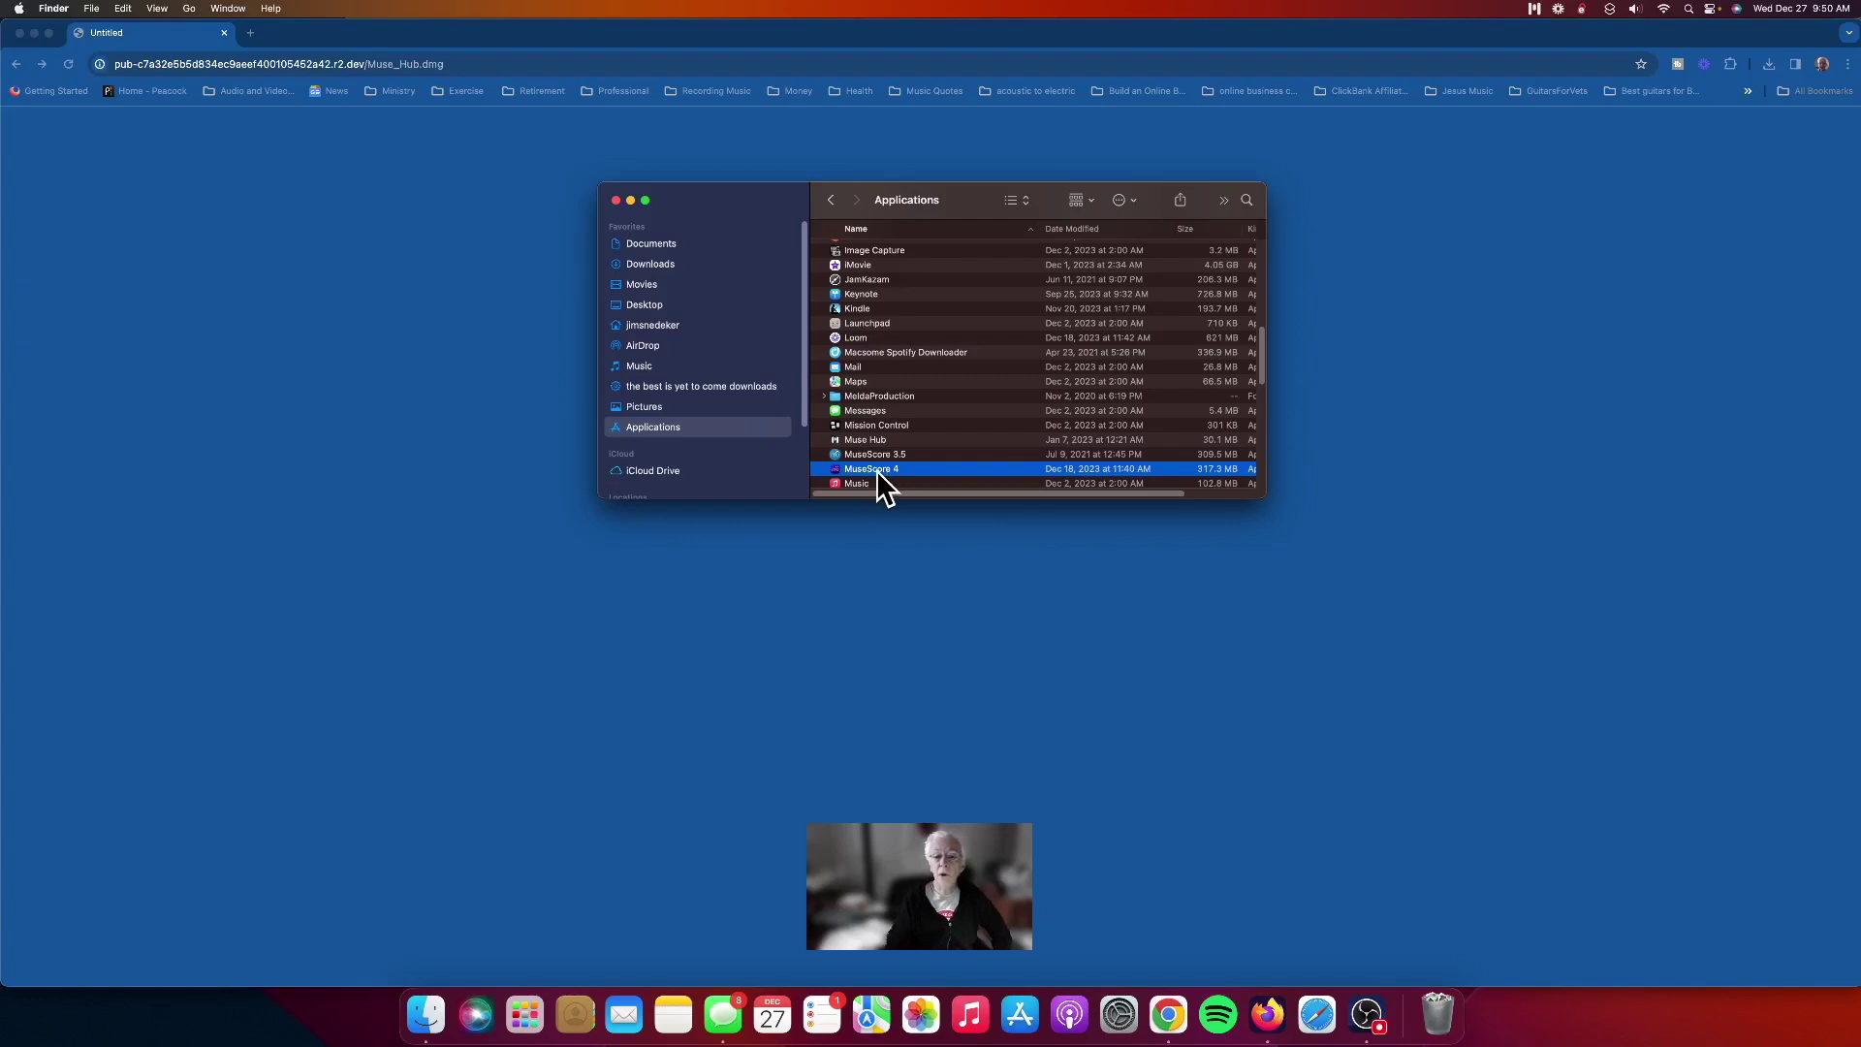
double_click(871, 469)
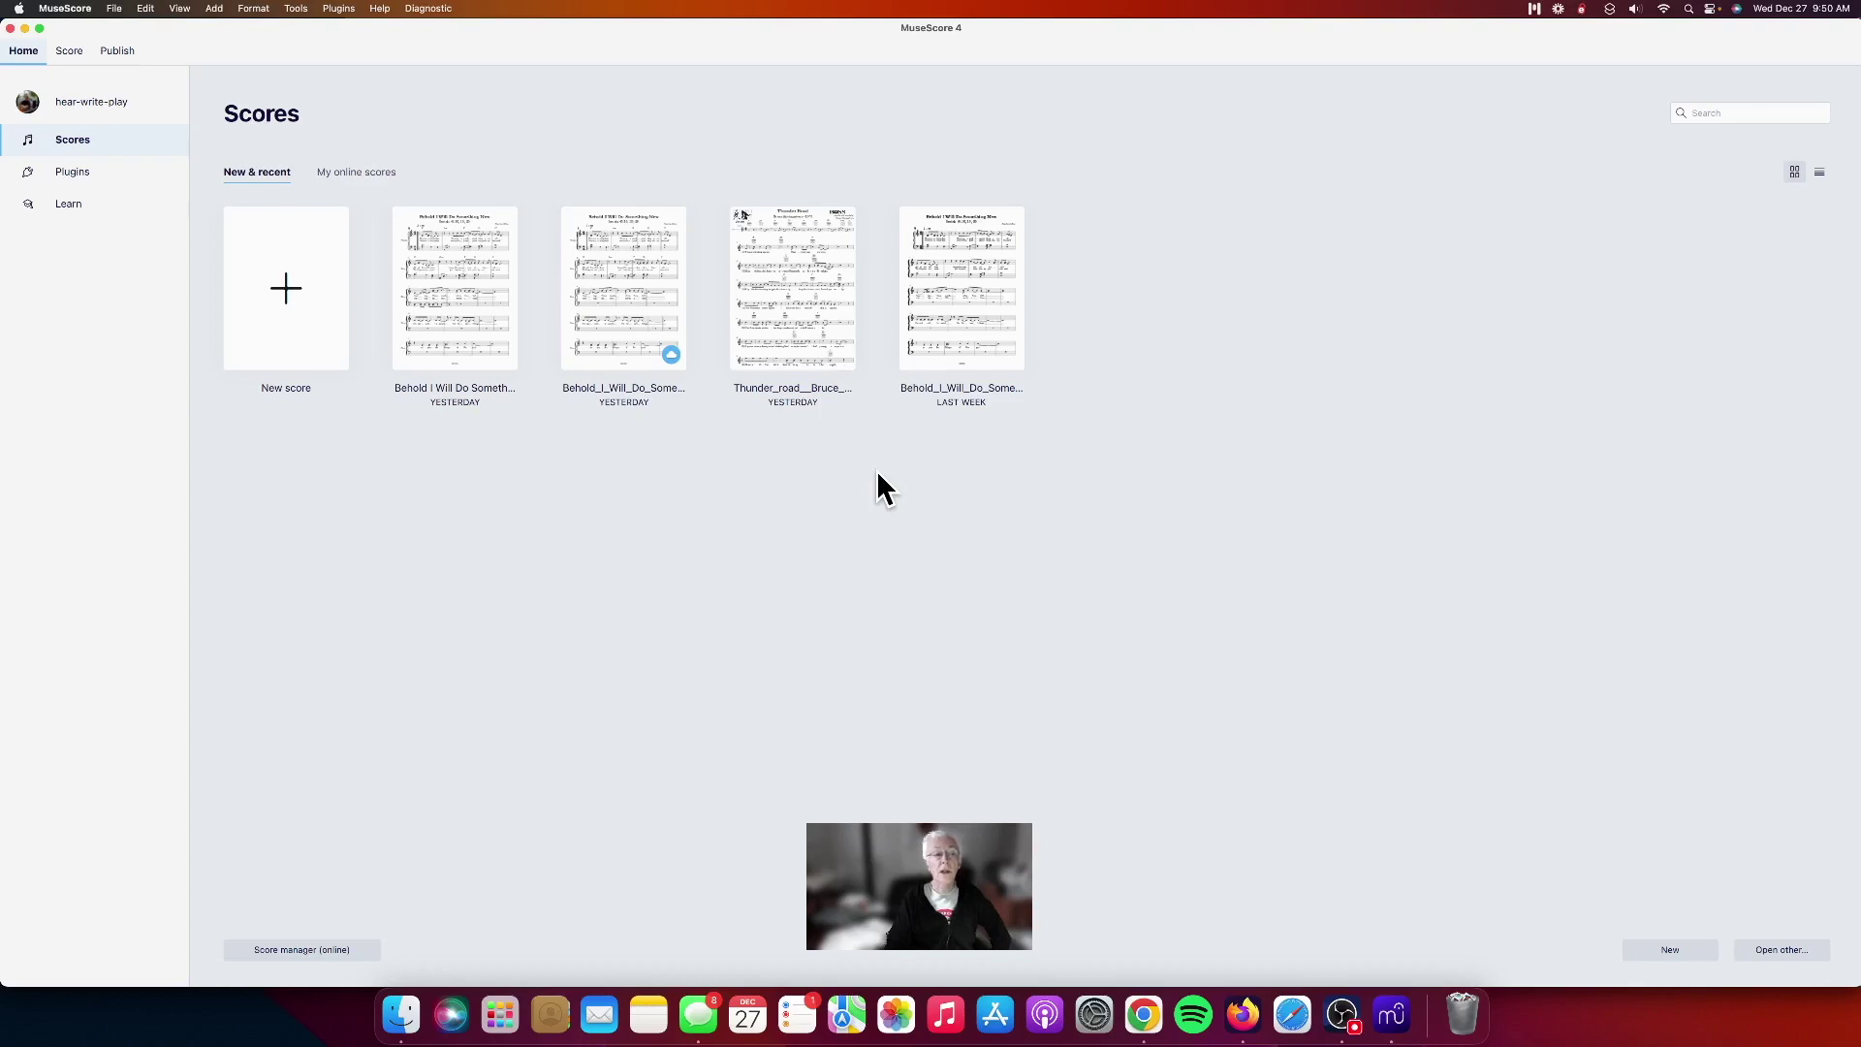
Step: Open 'Behold I Will Do Something New' from the Home Scores page
left_click(448, 275)
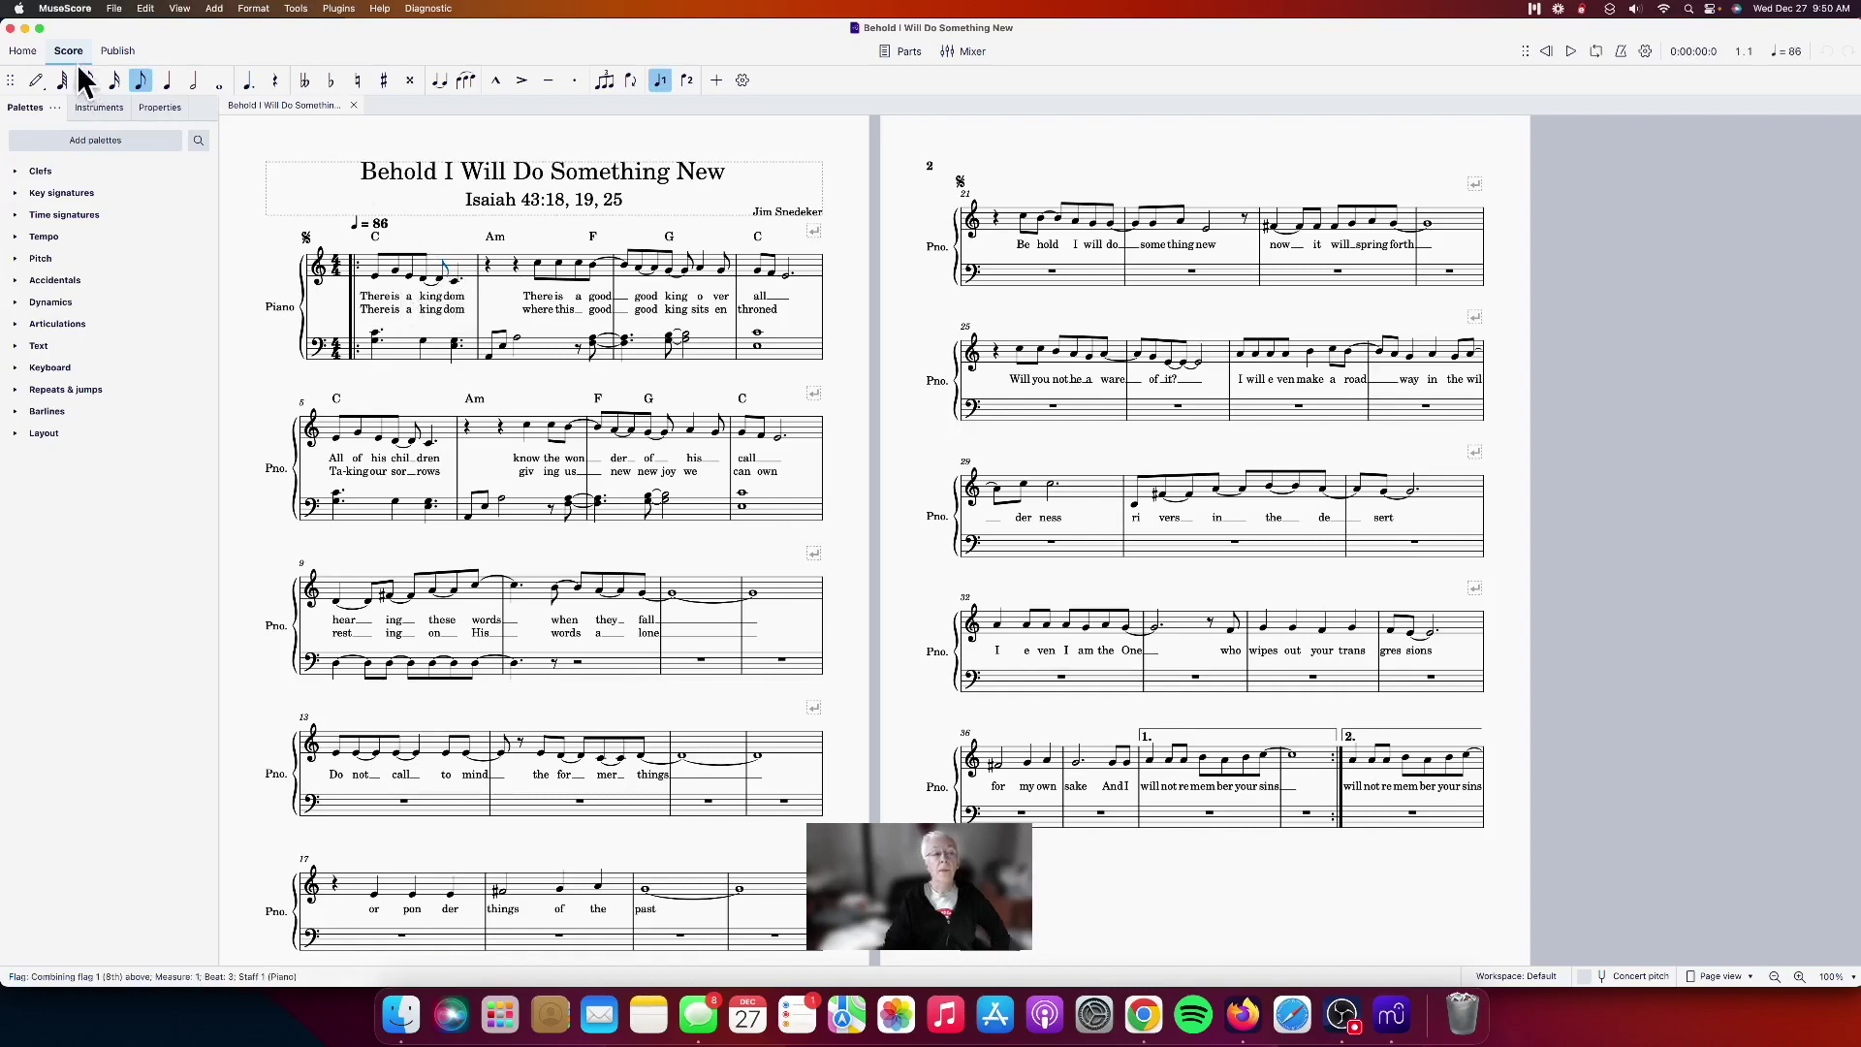
Step: Visit Home, return to the score, then switch to the Publish tab
left_click(22, 50)
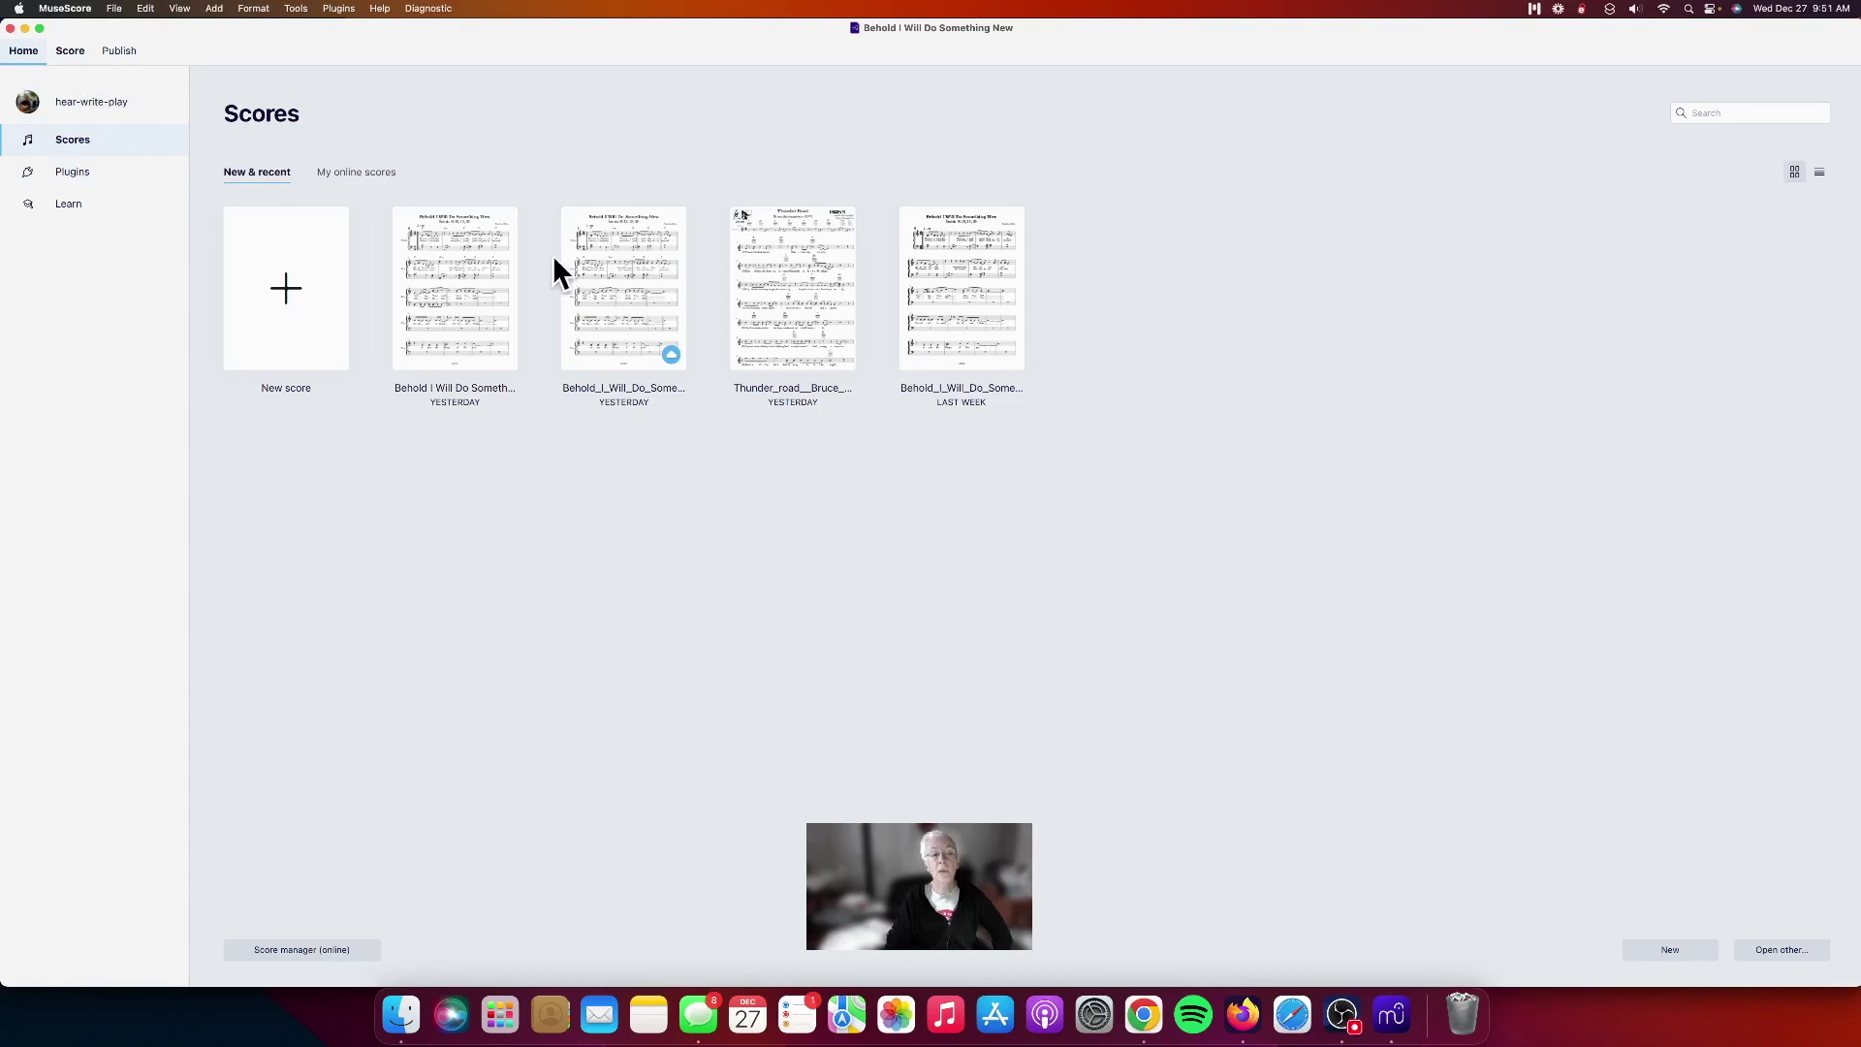
left_click(73, 54)
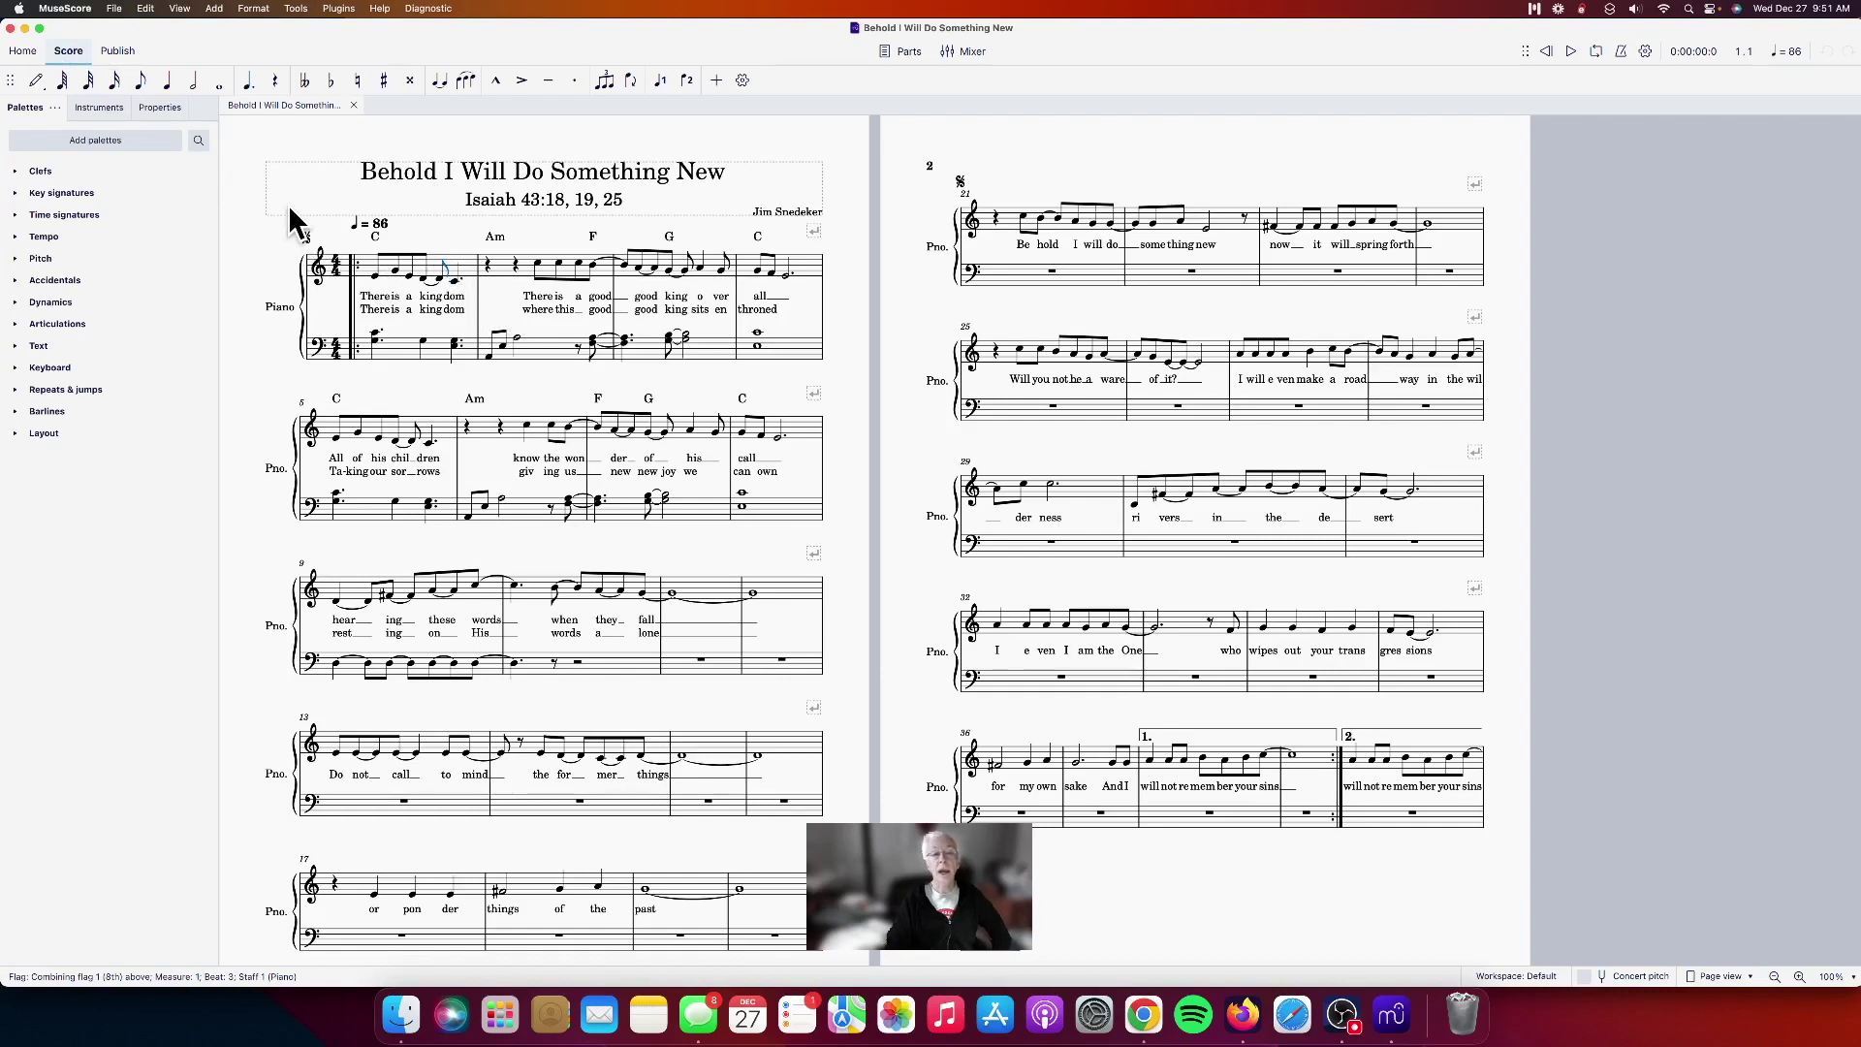
left_click(118, 54)
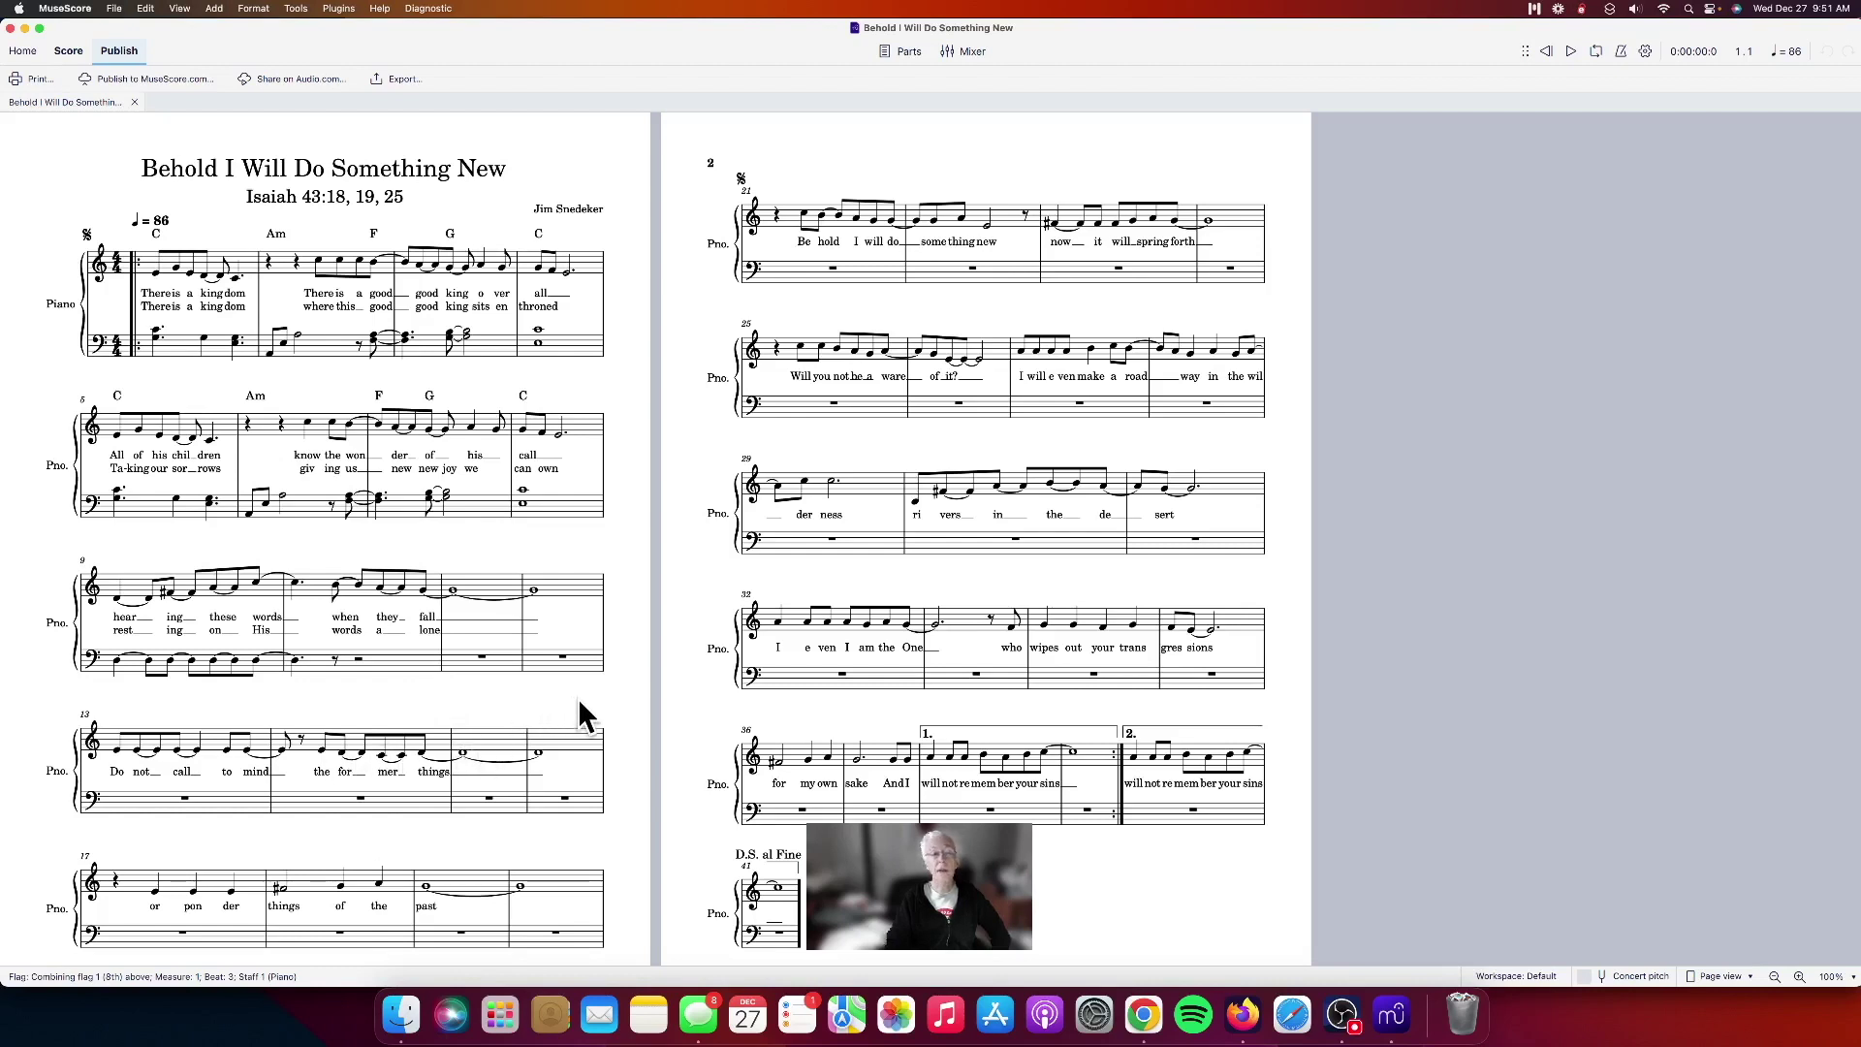
Step: Quit MuseScore 4 from the MuseScore menu
left_click(51, 9)
left_click(92, 175)
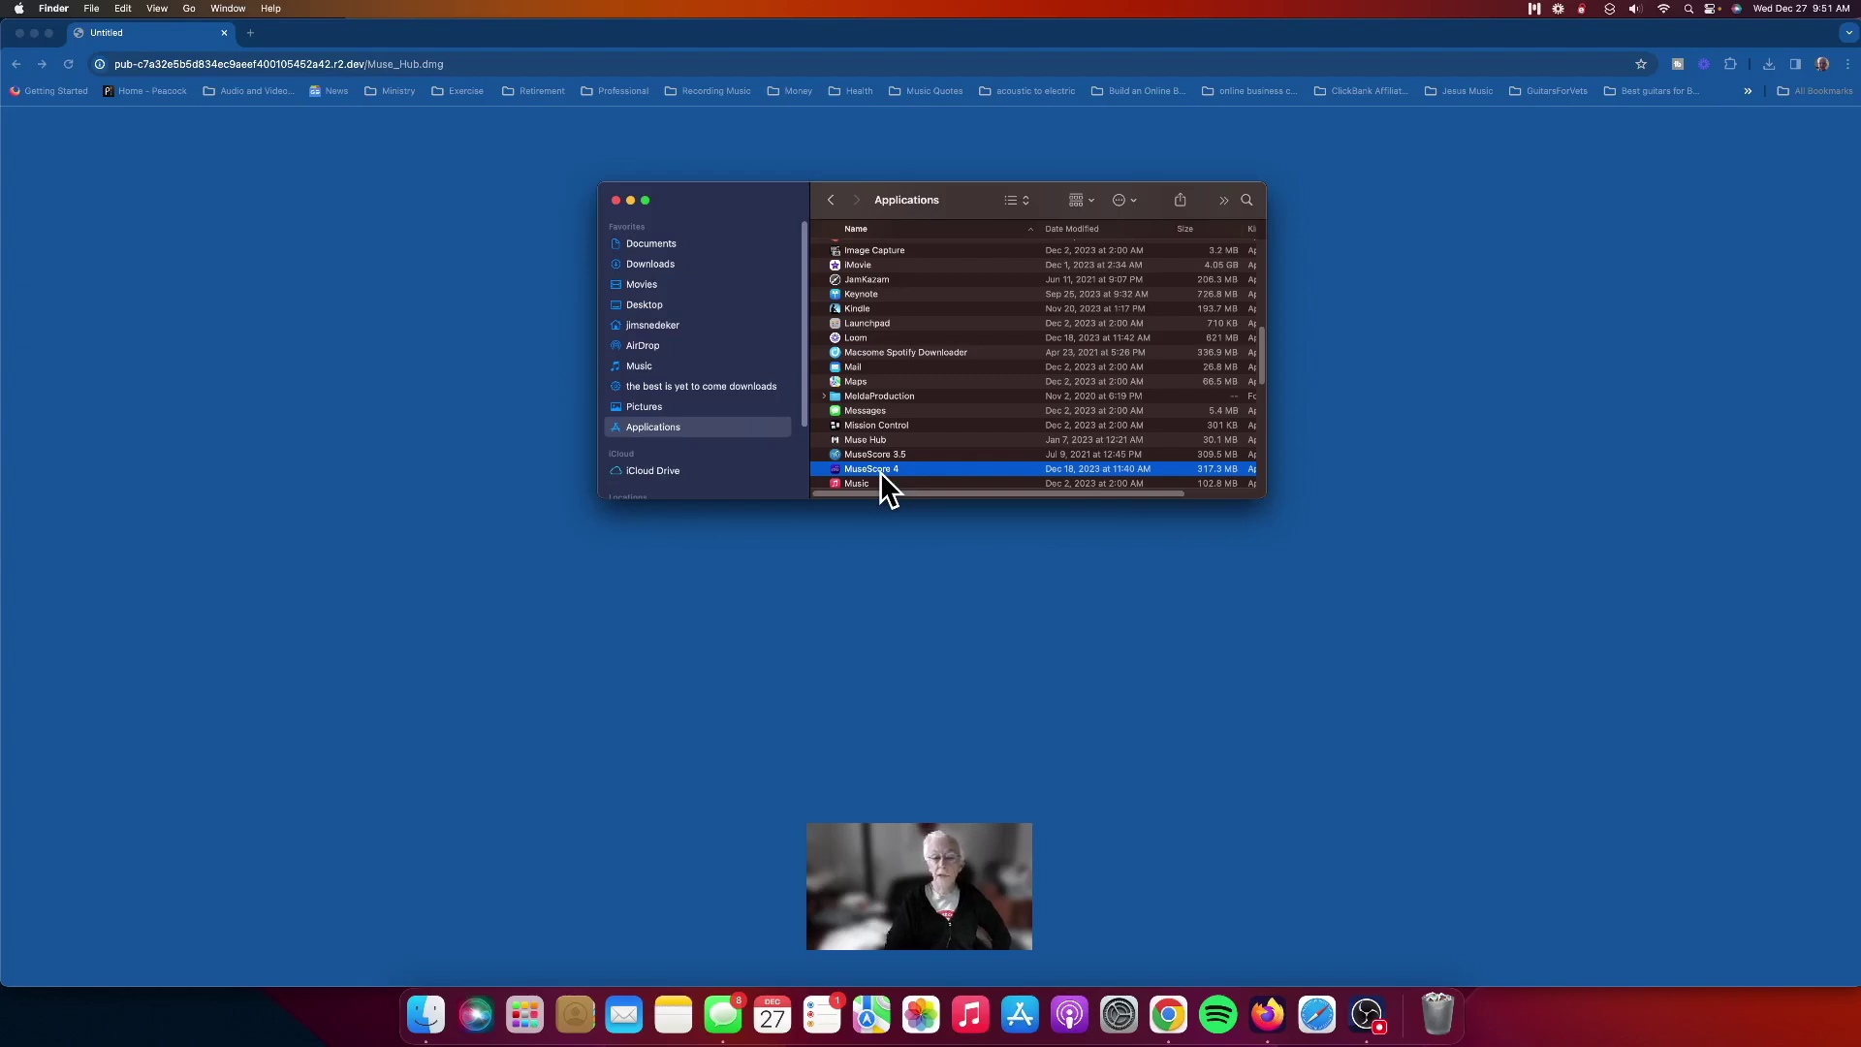
Step: Relaunch MuseScore 4 from the Finder Applications folder
double_click(880, 471)
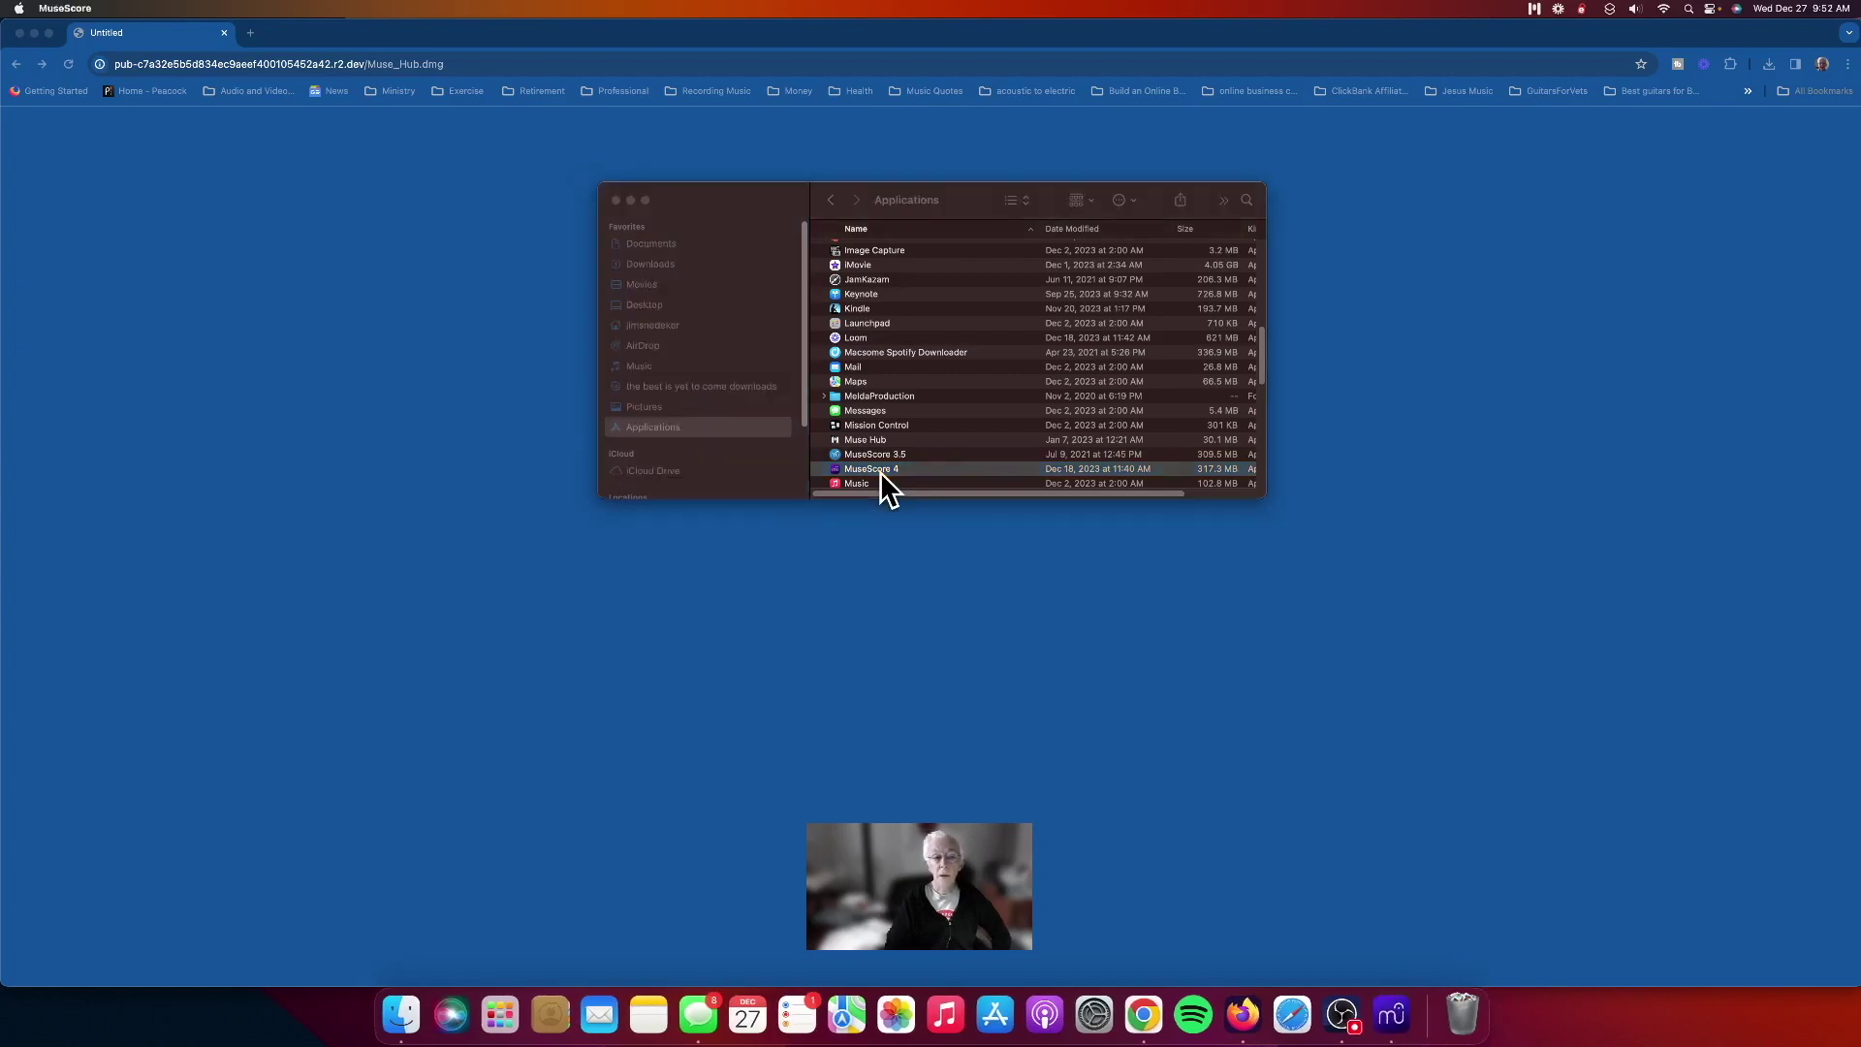